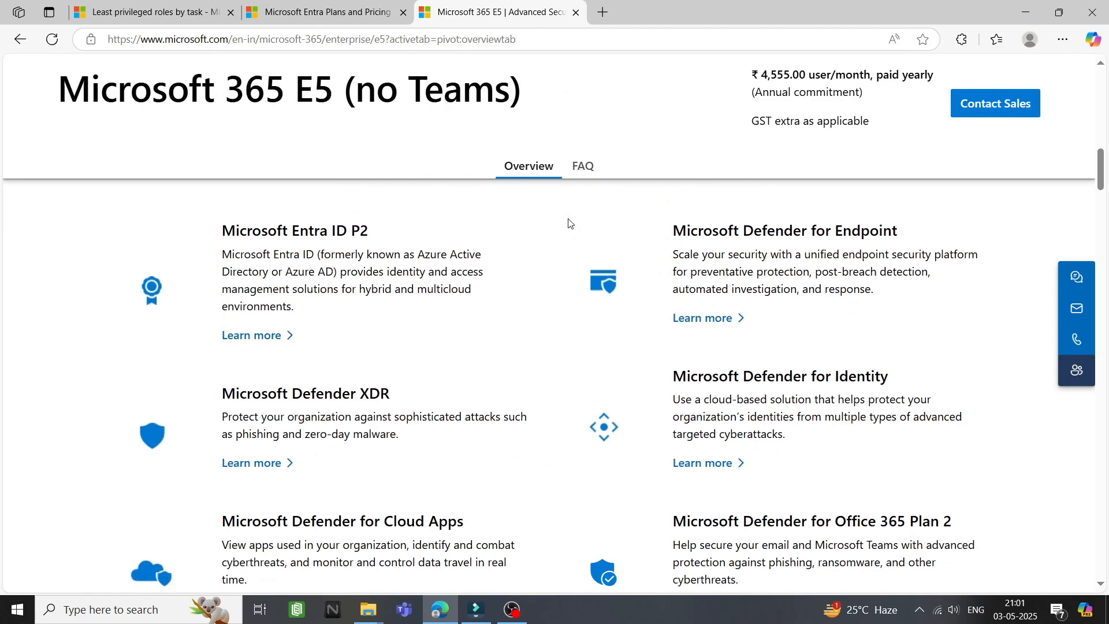
Step: Review the Microsoft 365 E5 plan page for its pricing and the included Microsoft Entra ID P2 licence
drag(202, 229, 416, 235)
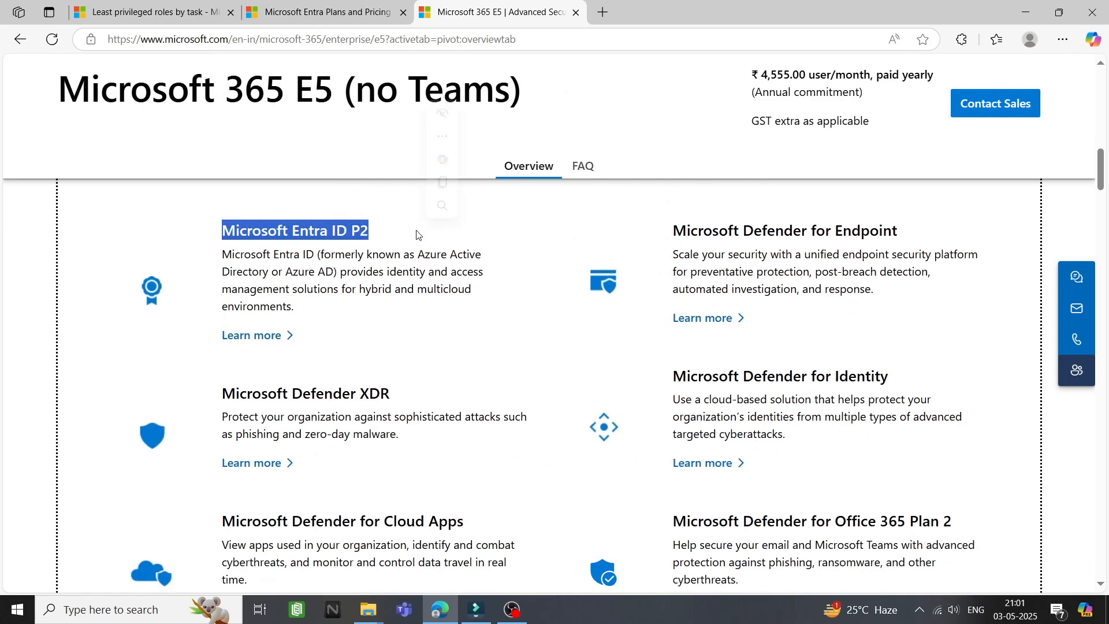
click(547, 344)
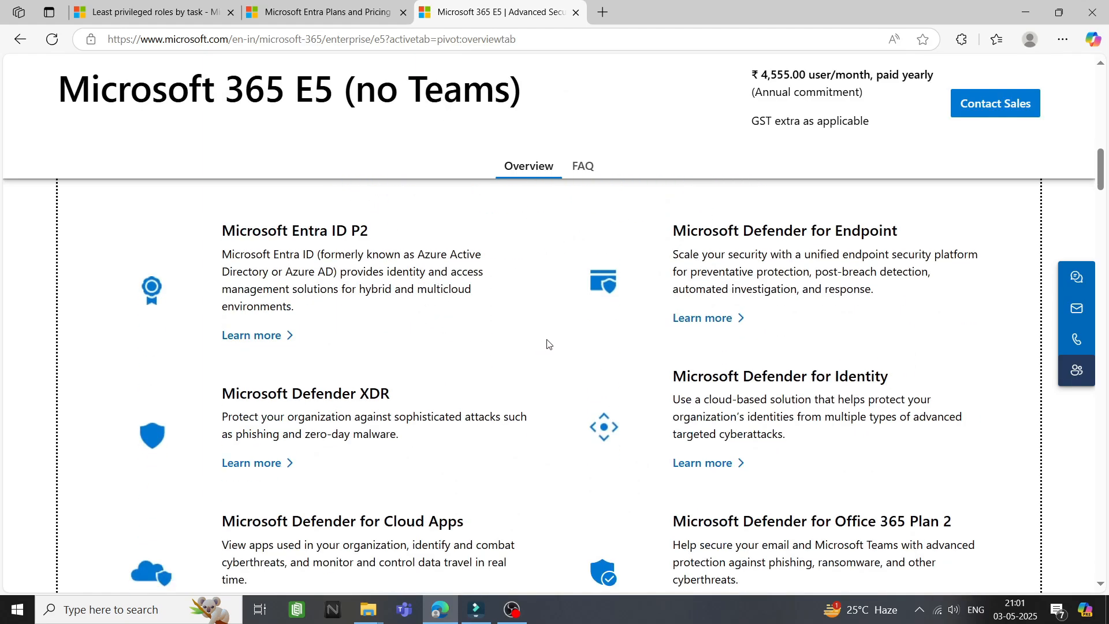
scroll(569, 317, up, 10)
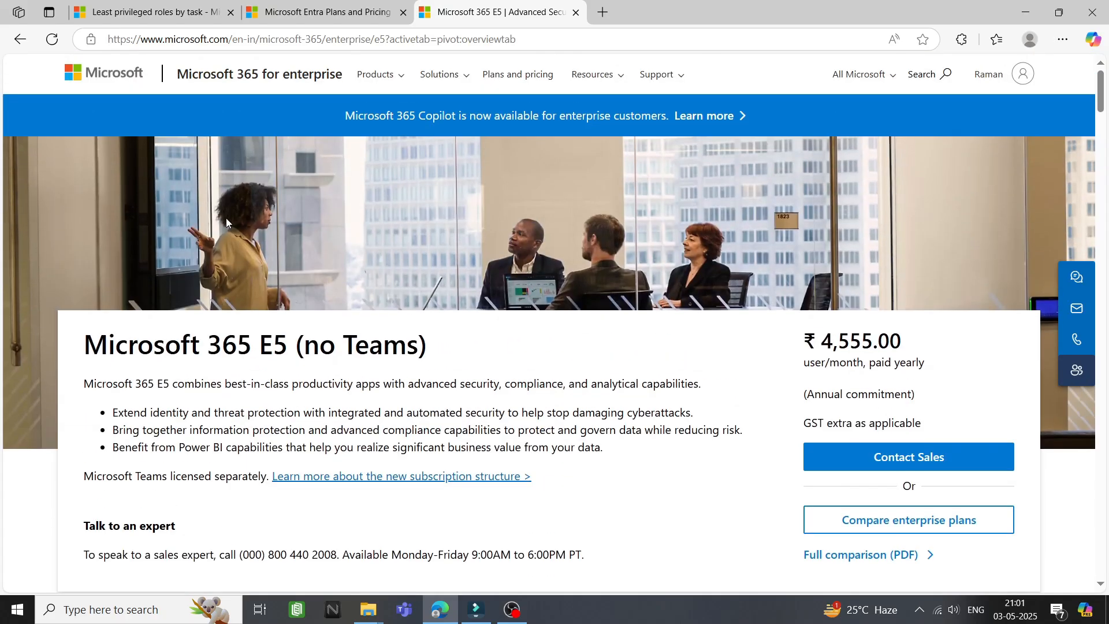
scroll(567, 219, down, 8)
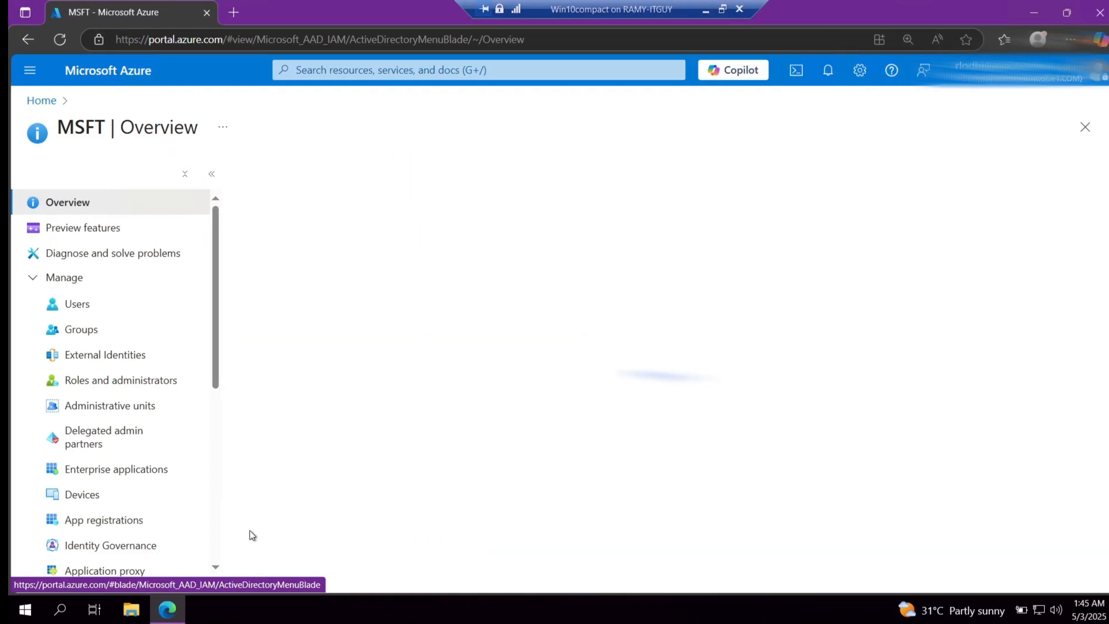
Step: In the Azure portal, start a new security group in the MSFT tenant and name it Multiple Roles Group
click(102, 330)
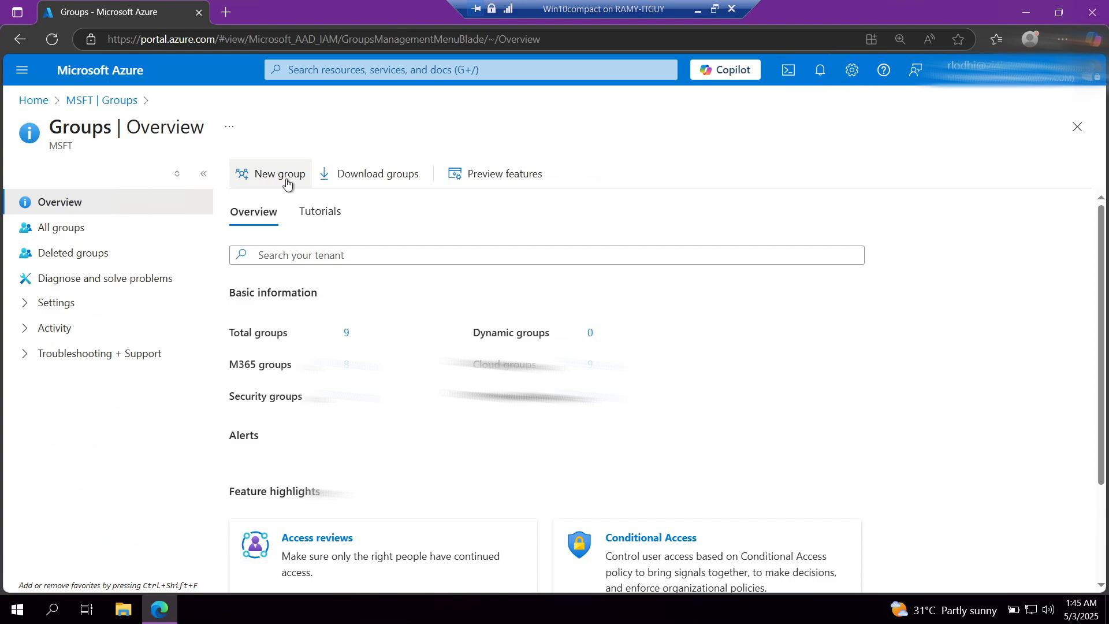
click(286, 178)
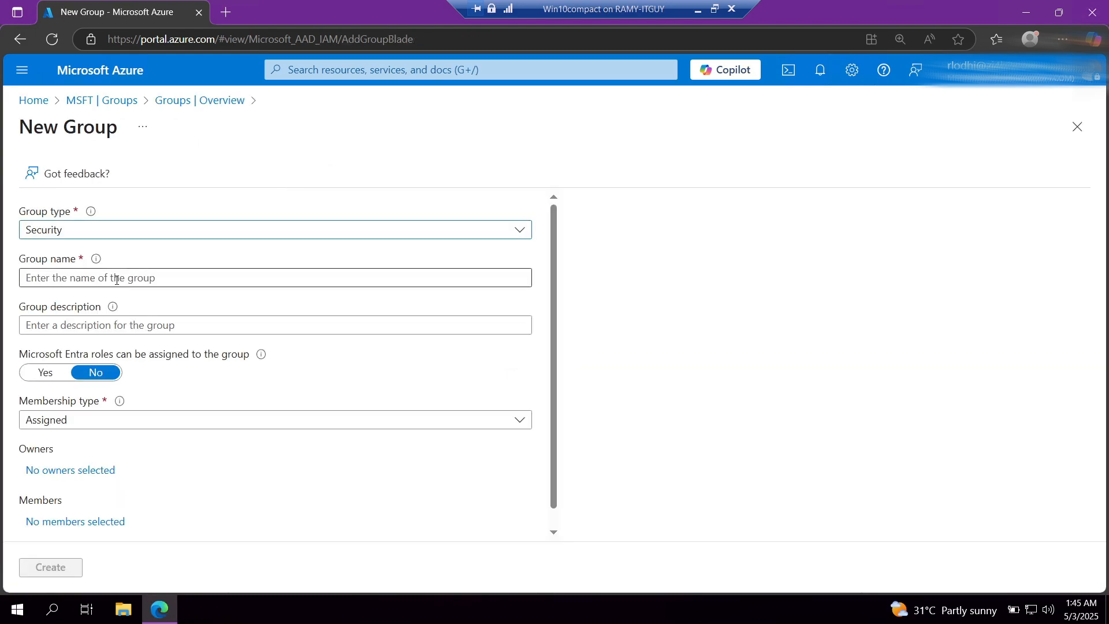
click(116, 281)
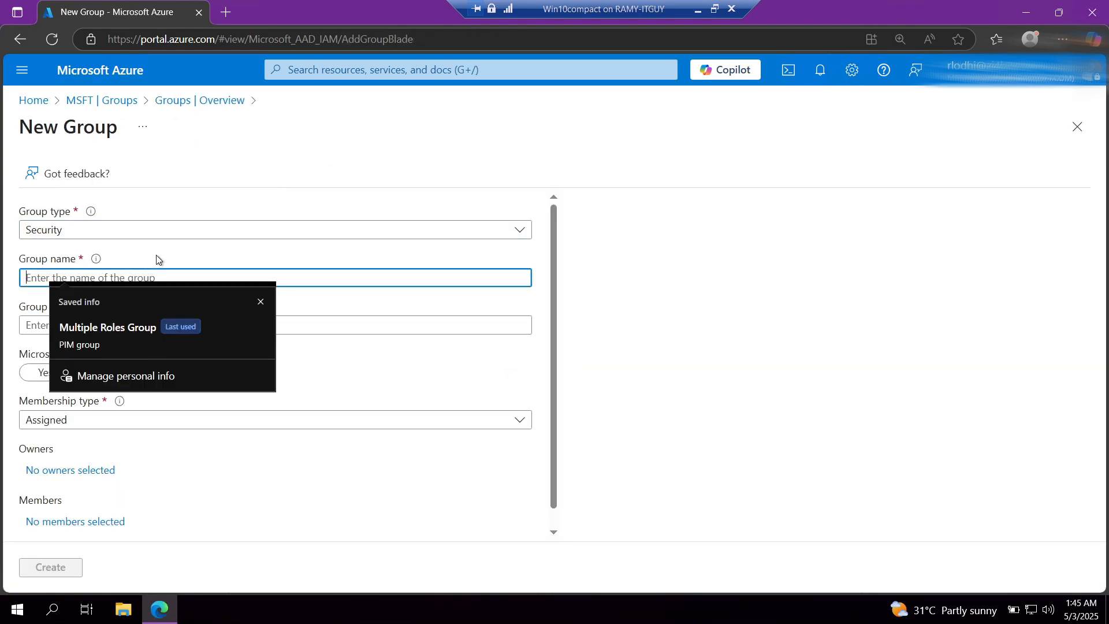
click(258, 301)
text(Multiple Roles Group)
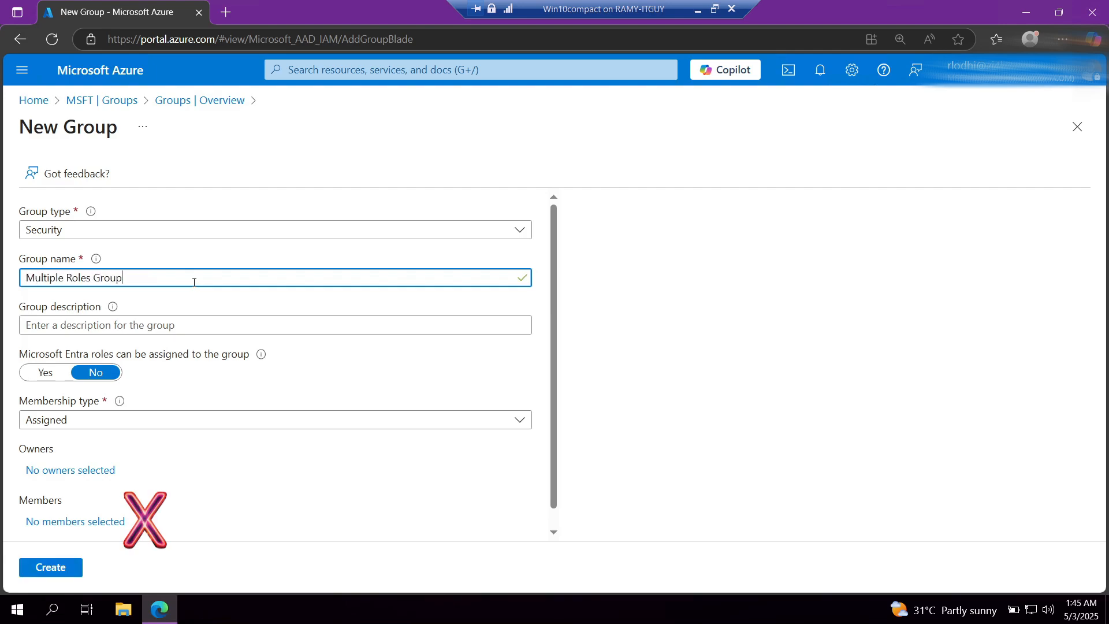
Step: Describe the new group as PIM group and allow Microsoft Entra roles to be assigned to it
click(190, 325)
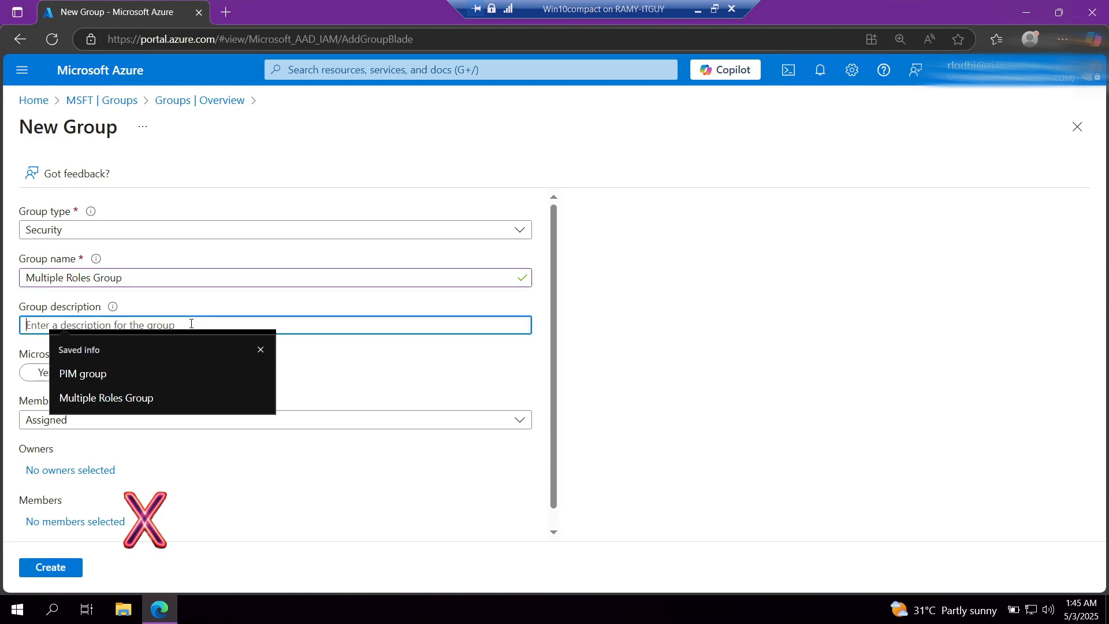
click(118, 375)
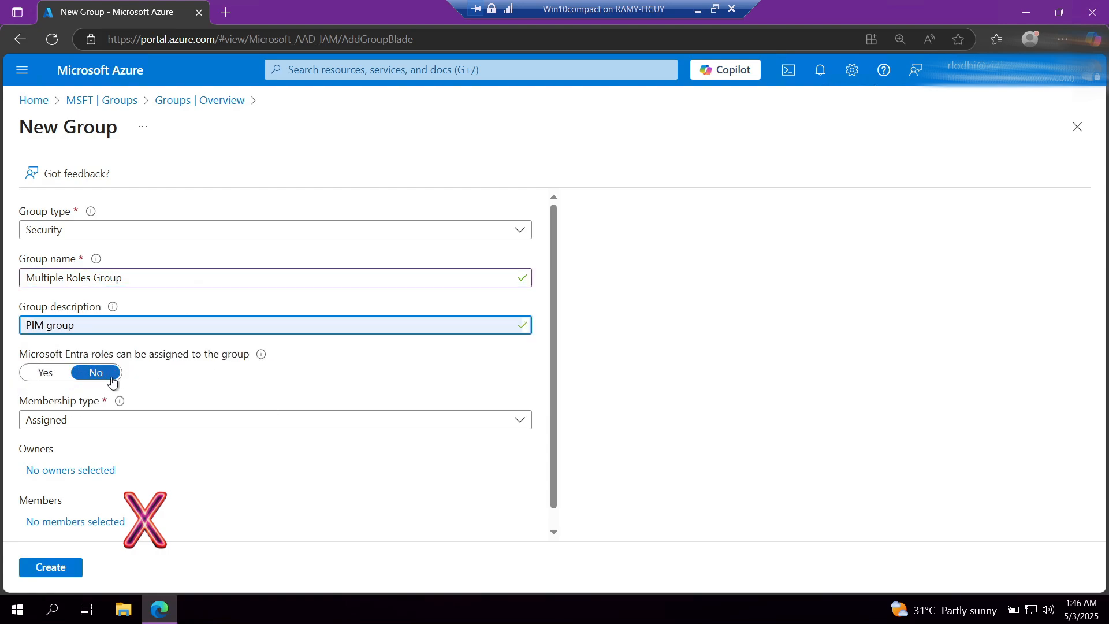
click(50, 378)
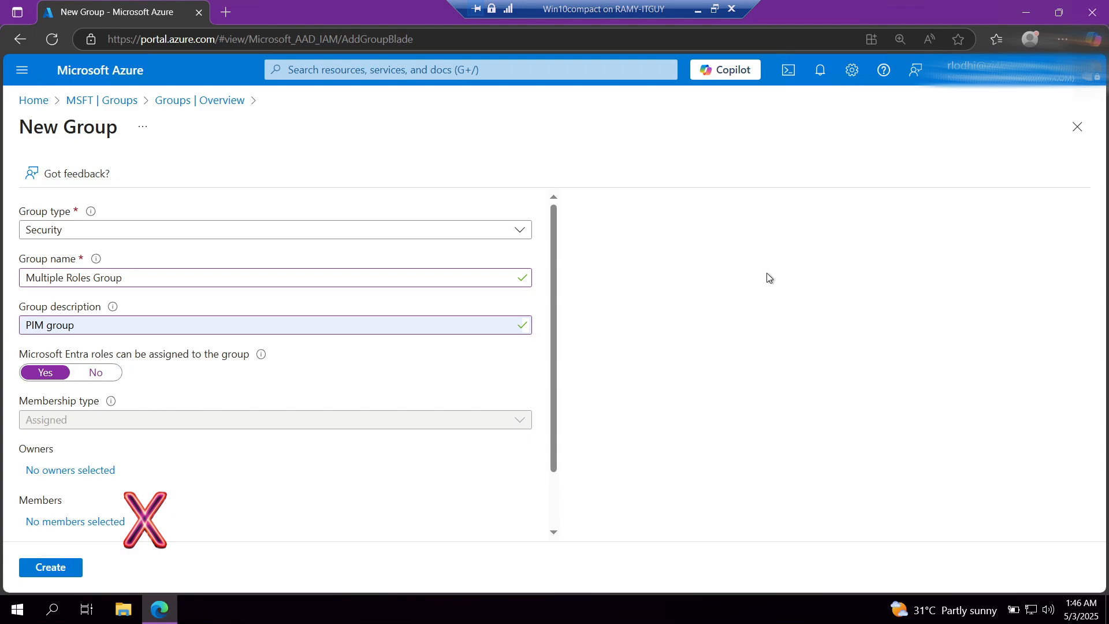
Step: Add the Application Administrator and User Administrator directory roles to the new group
scroll(536, 308, down, 1)
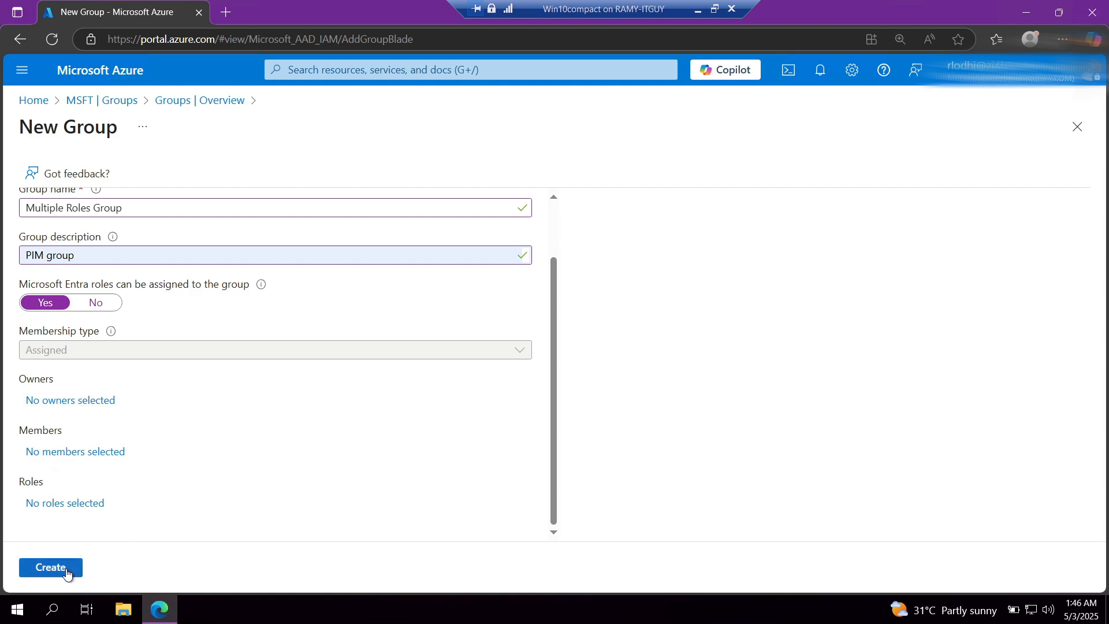
click(60, 508)
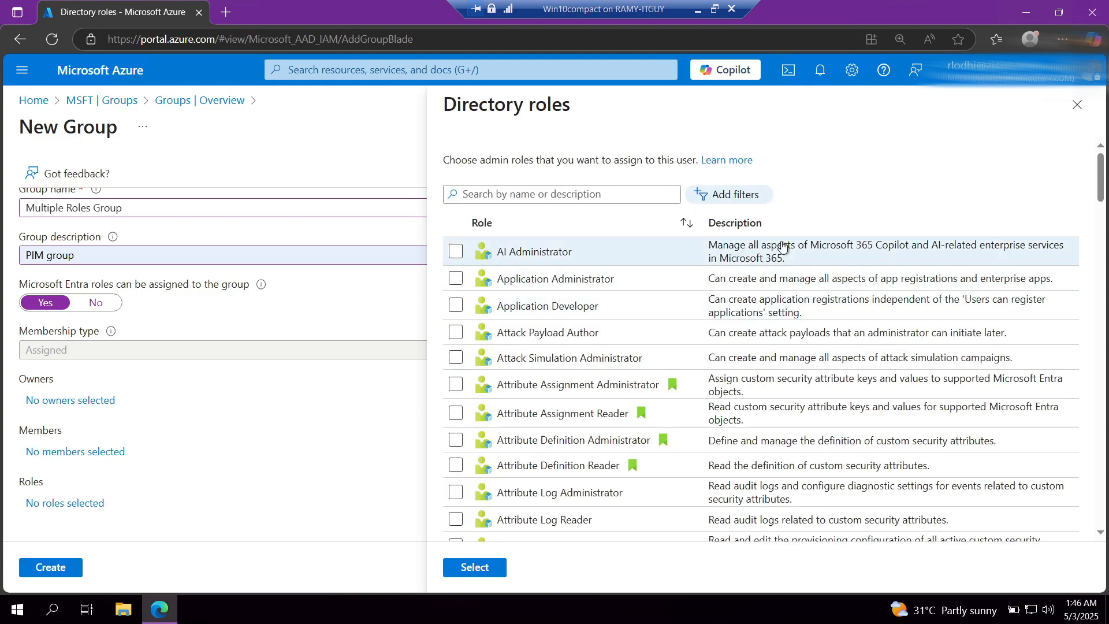
click(456, 279)
scroll(618, 373, down, 20)
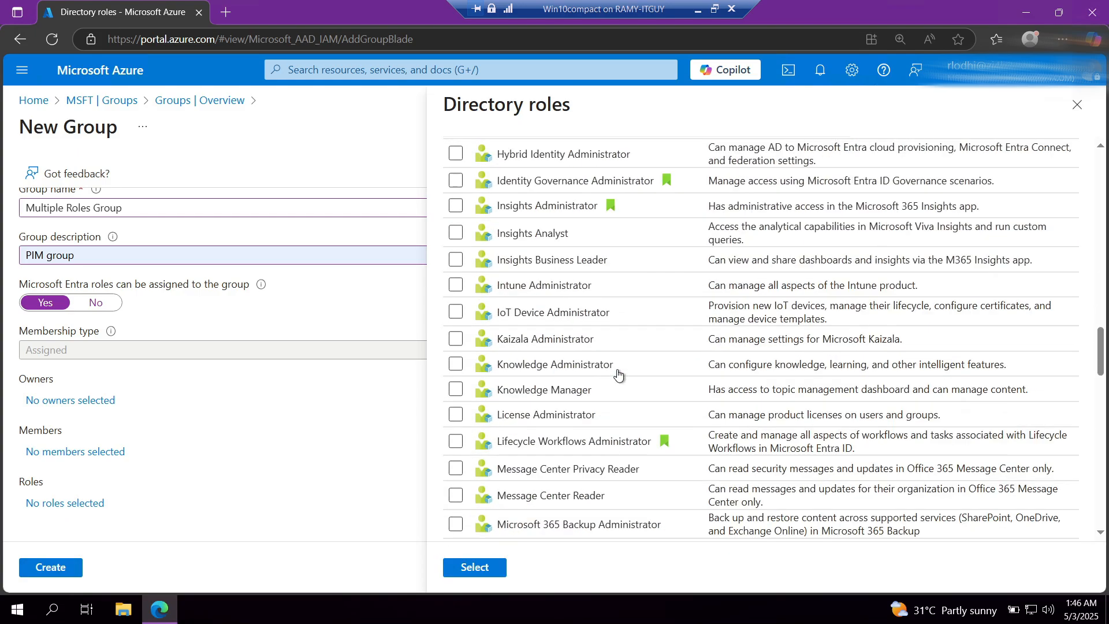
scroll(618, 372, down, 10)
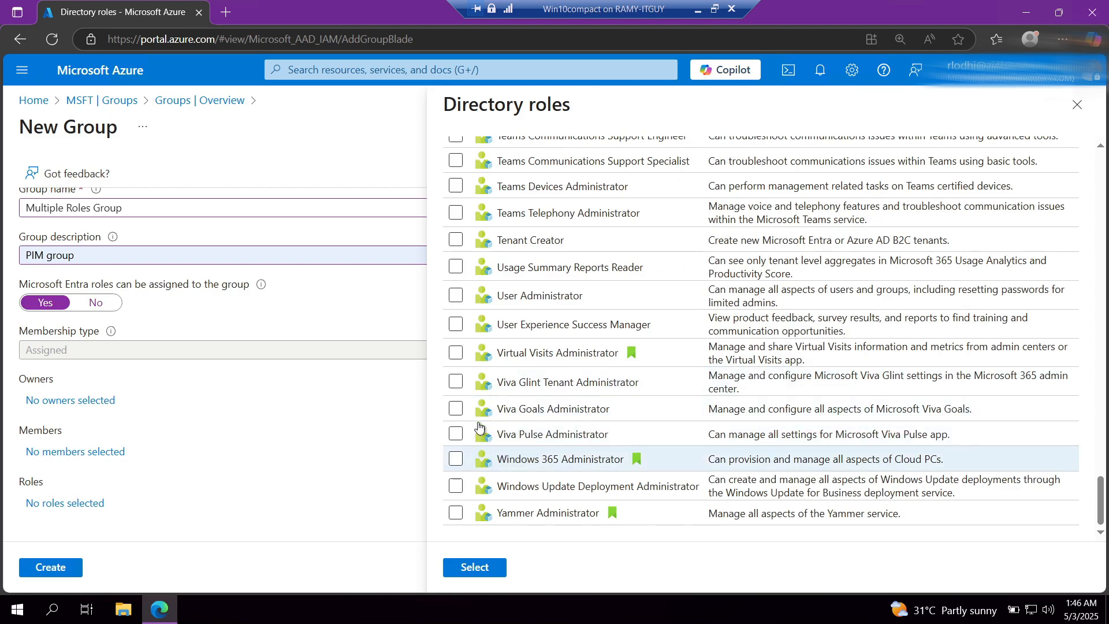
click(456, 295)
scroll(873, 321, up, 20)
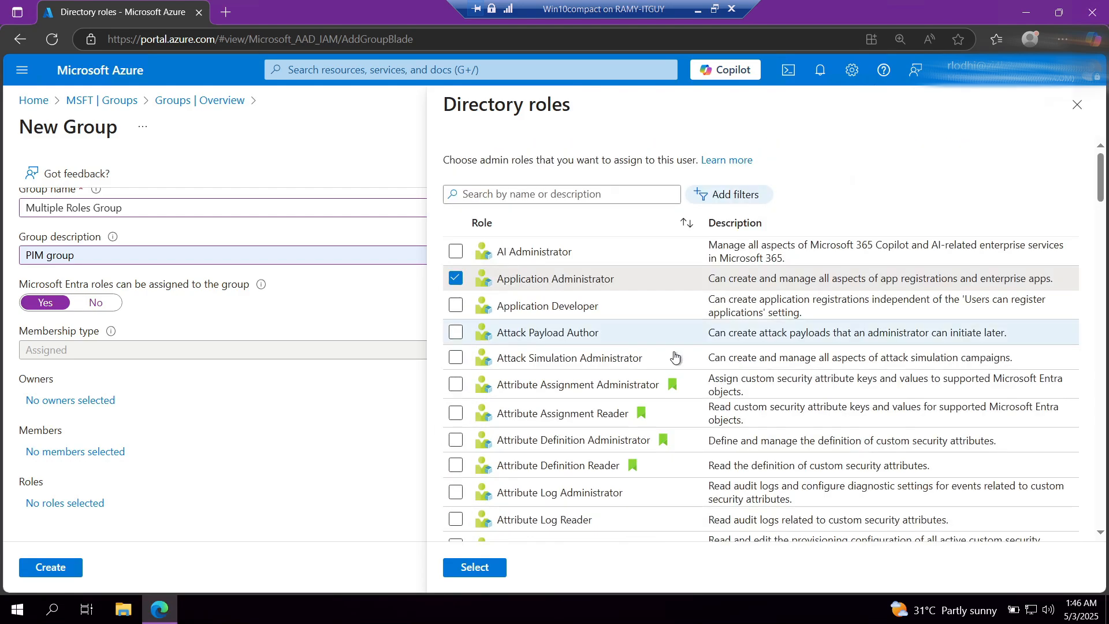
click(477, 568)
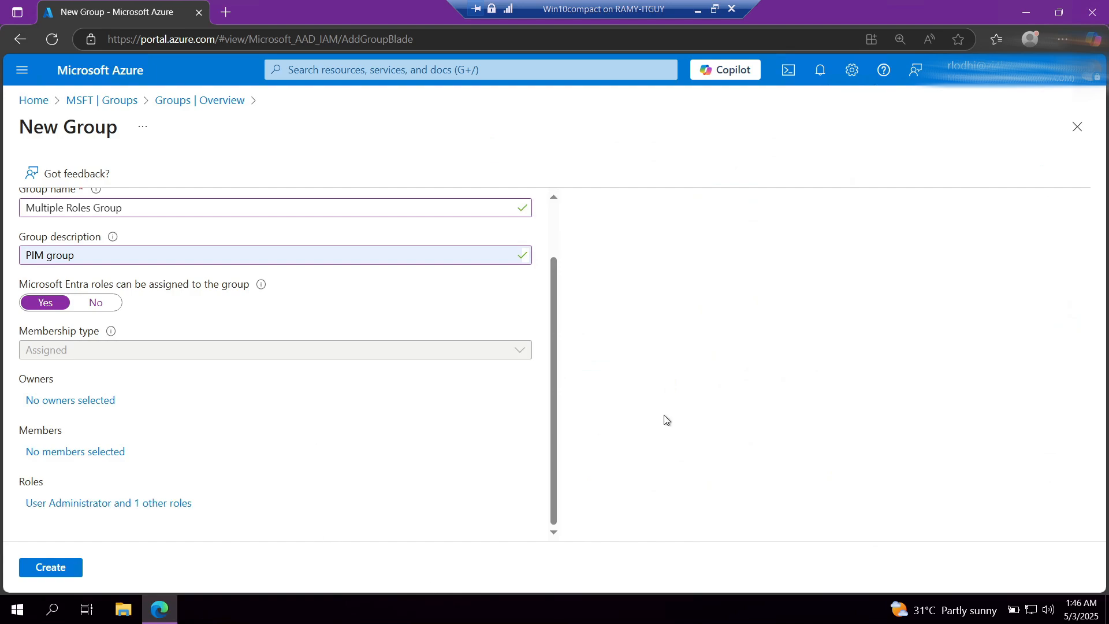
Step: Create the group and accept that its role-assignable setting is permanent
scroll(520, 382, up, 1)
scroll(520, 383, down, 1)
click(52, 568)
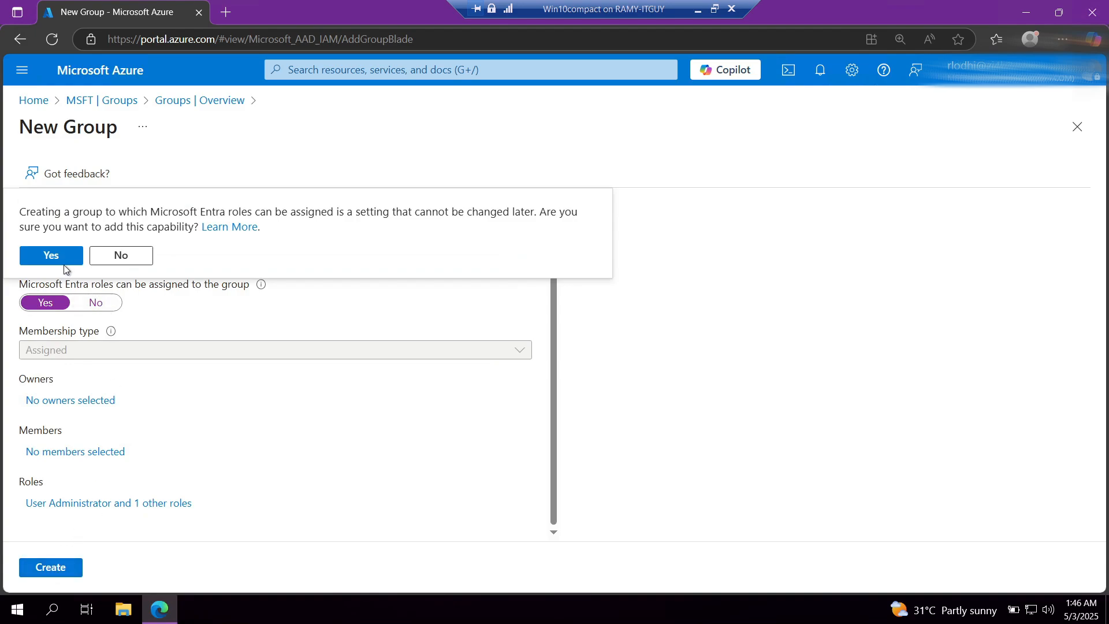
click(65, 256)
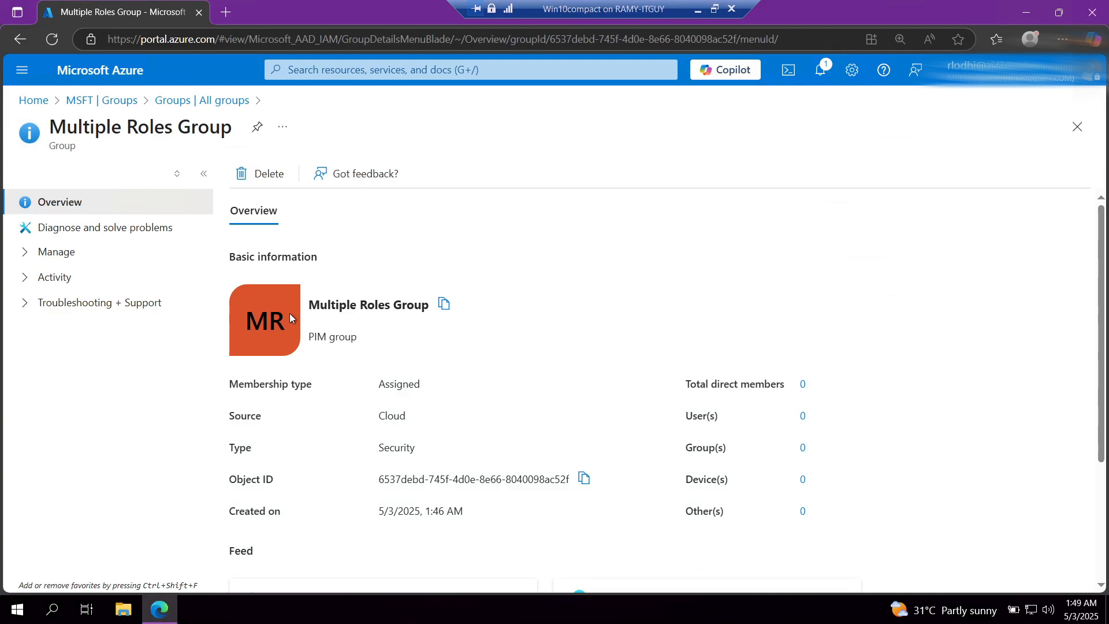
Step: Enable Privileged Identity Management for Multiple Roles Group
click(24, 281)
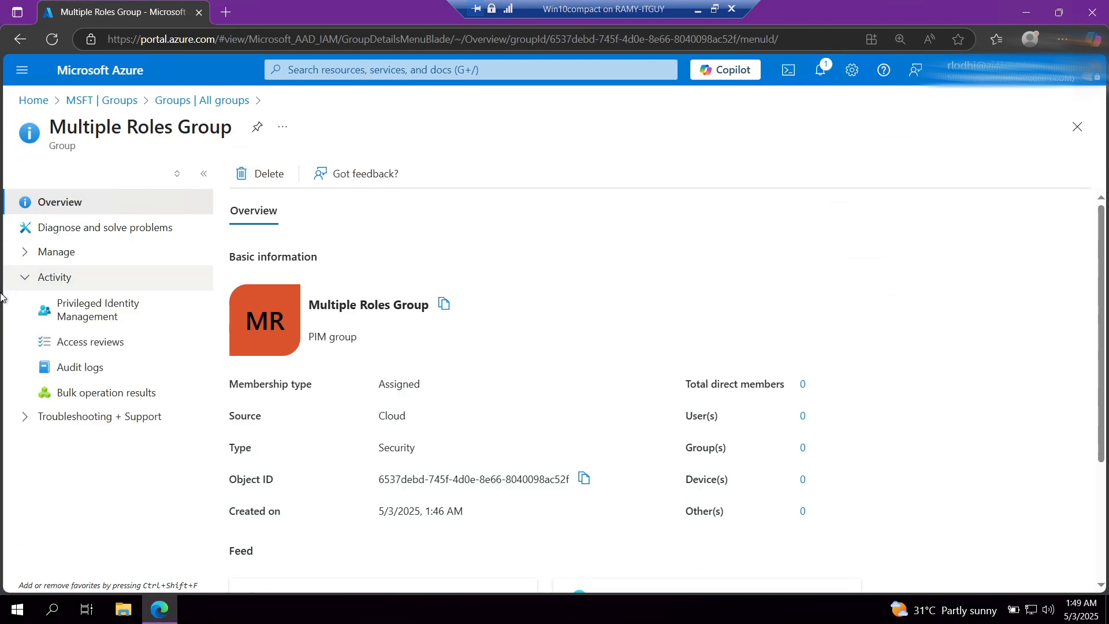
click(109, 315)
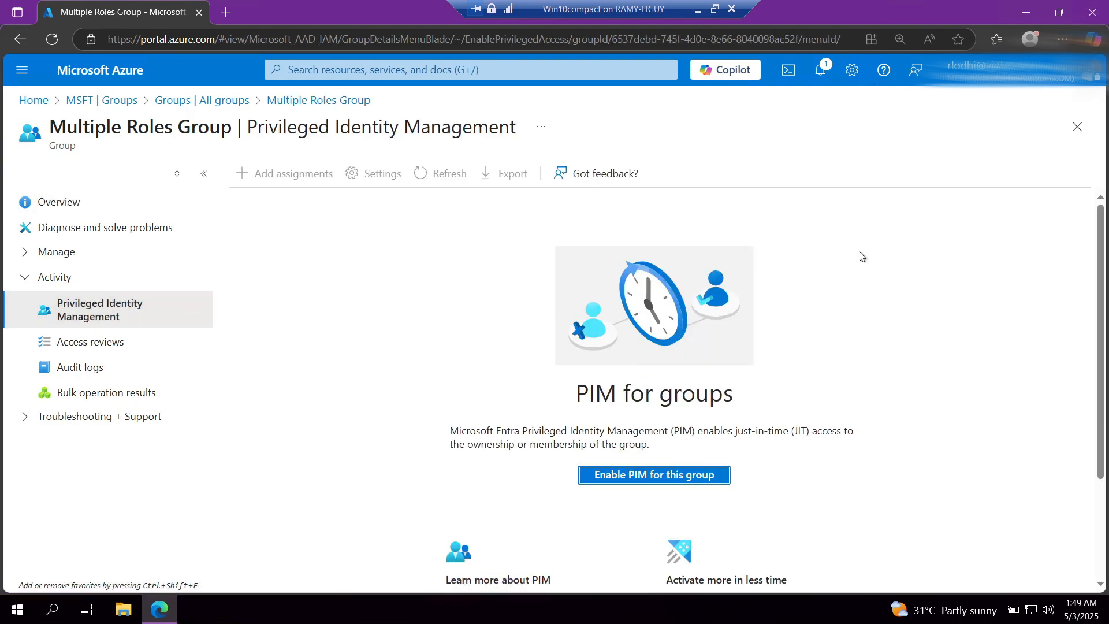
scroll(860, 254, down, 1)
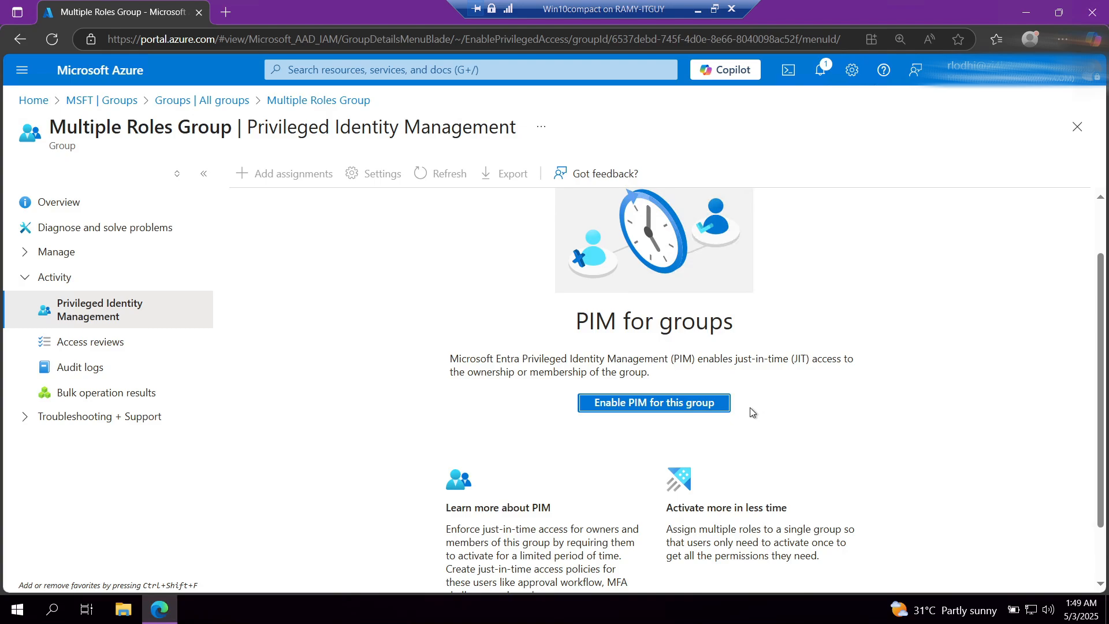
click(663, 408)
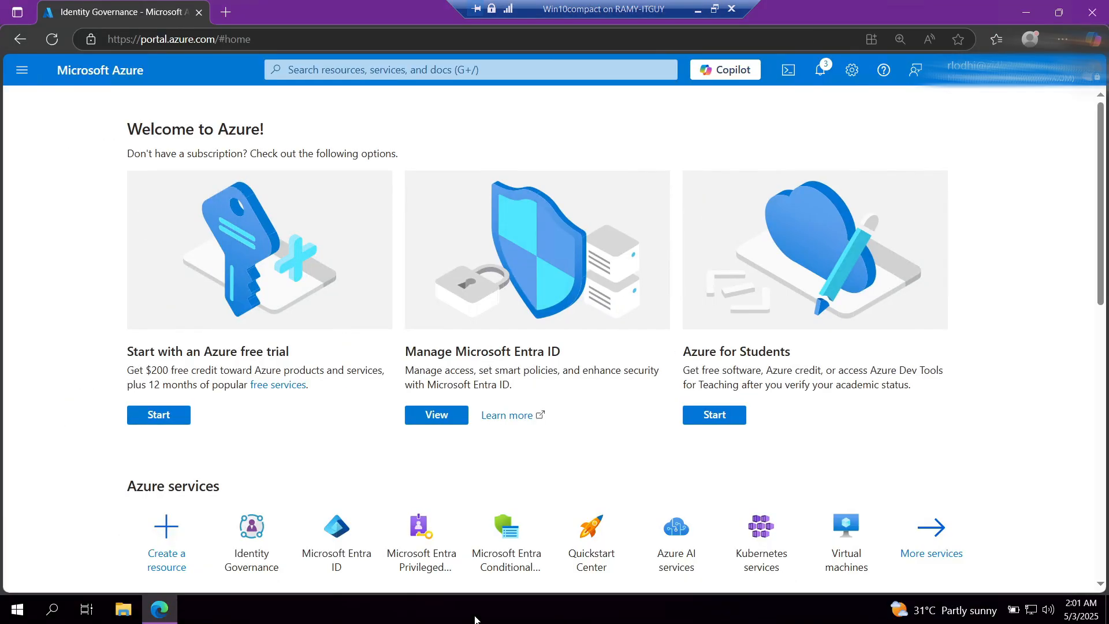
Step: Open the assignments of Multiple Roles Group among the PIM-managed groups in Identity Governance
click(233, 520)
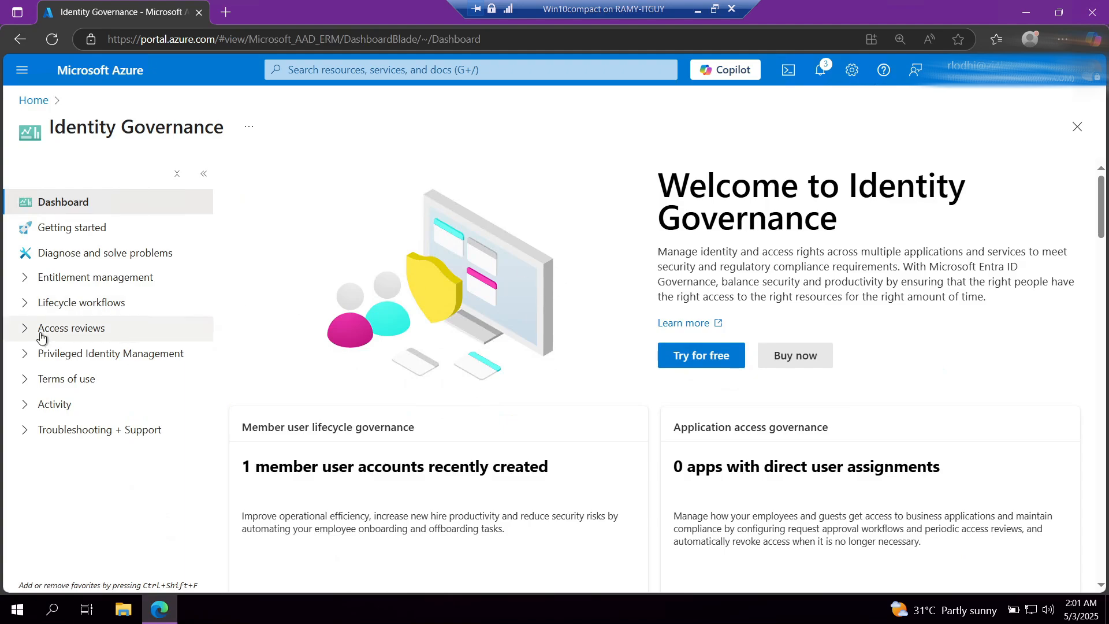
click(43, 352)
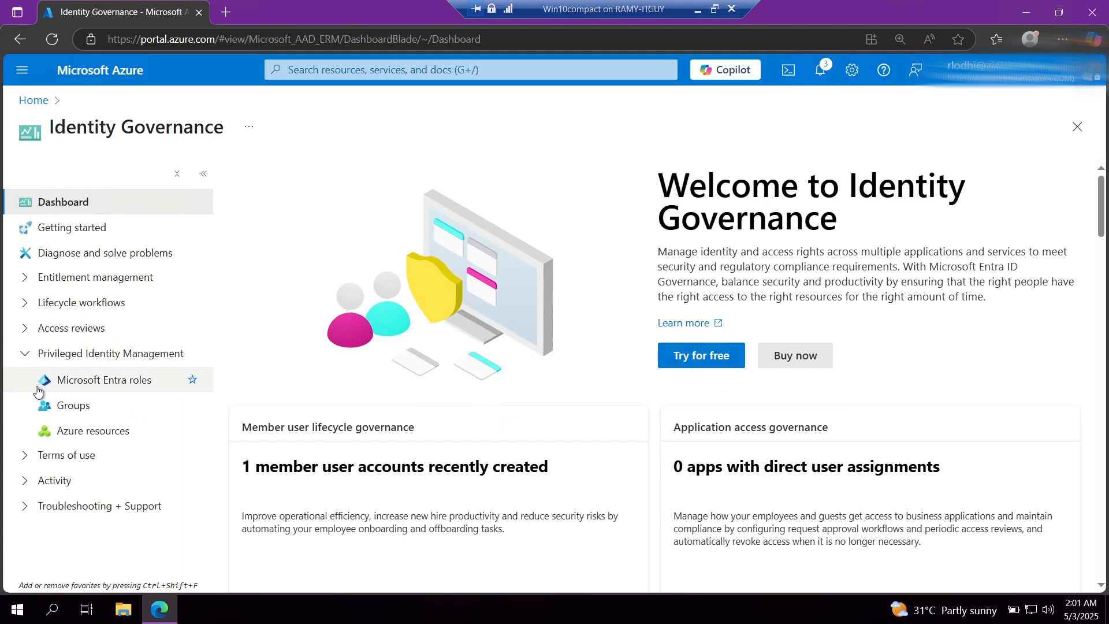
click(78, 410)
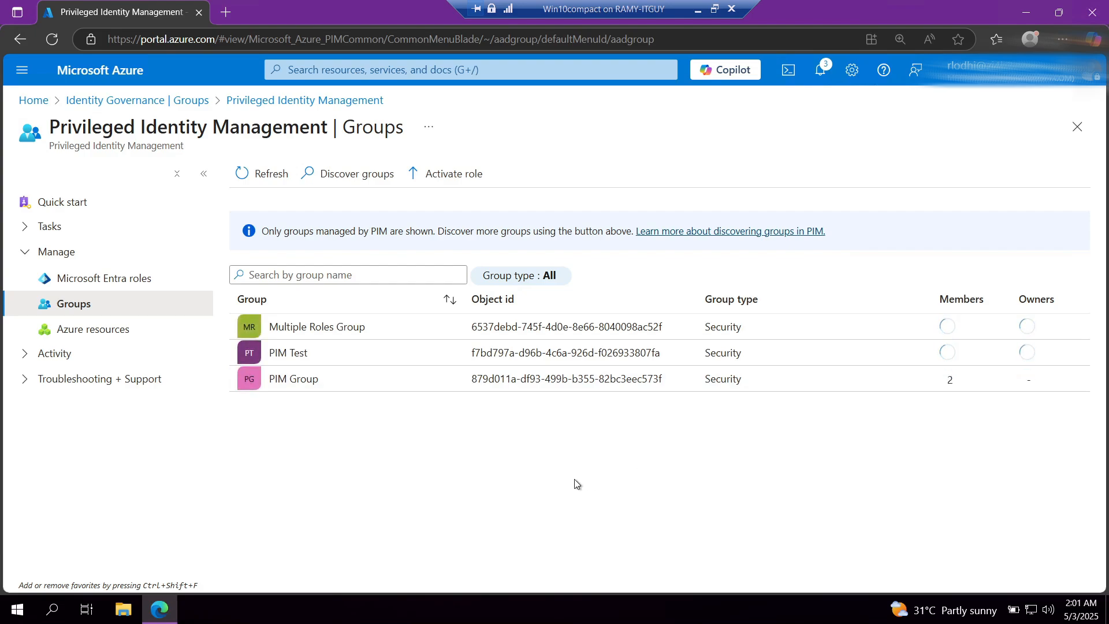
click(338, 328)
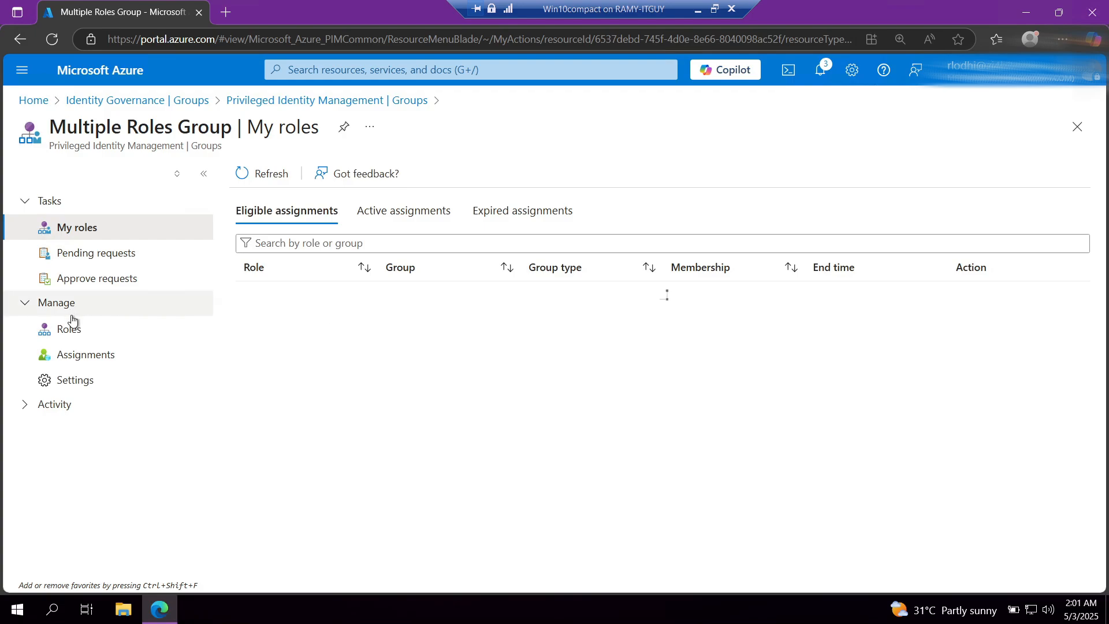
click(84, 364)
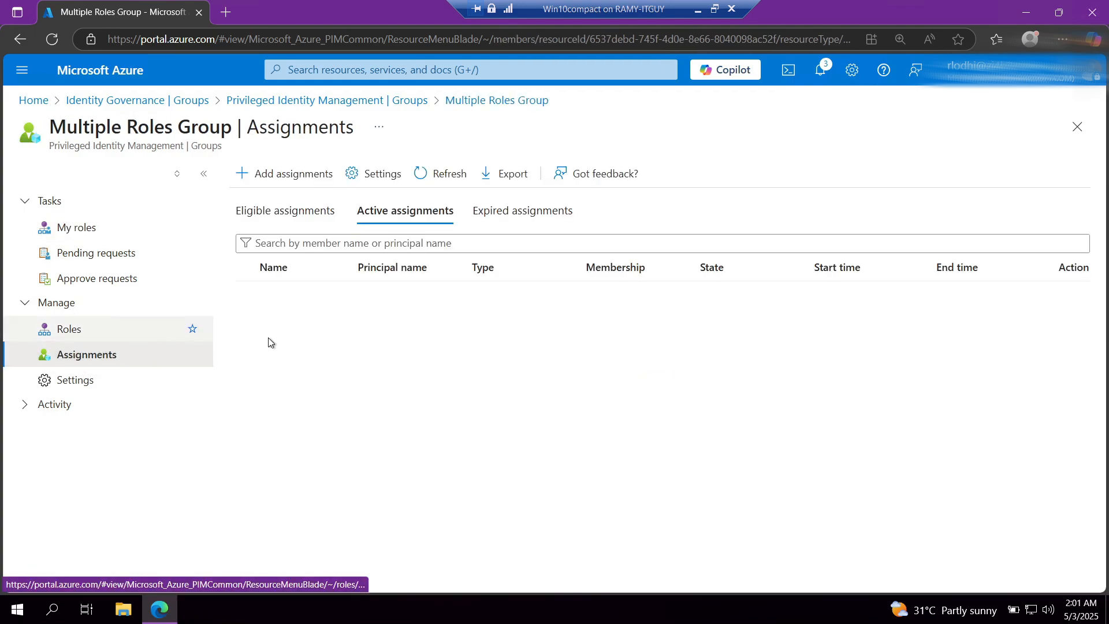
Step: Start a new assignment for the group with the Member role and select PIM User as its member
click(306, 177)
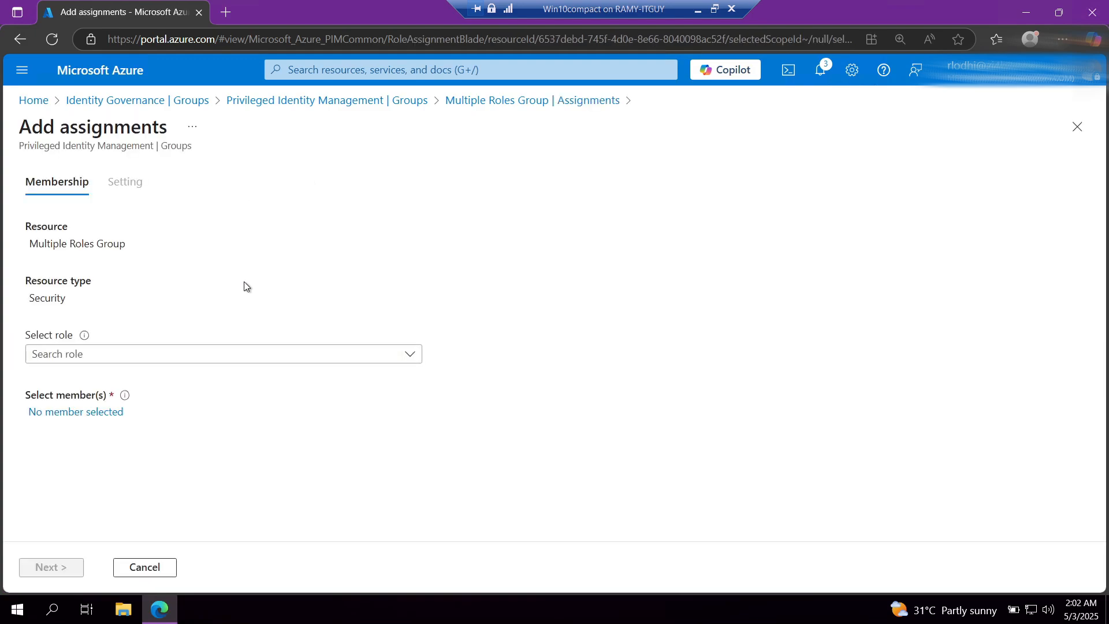
click(289, 354)
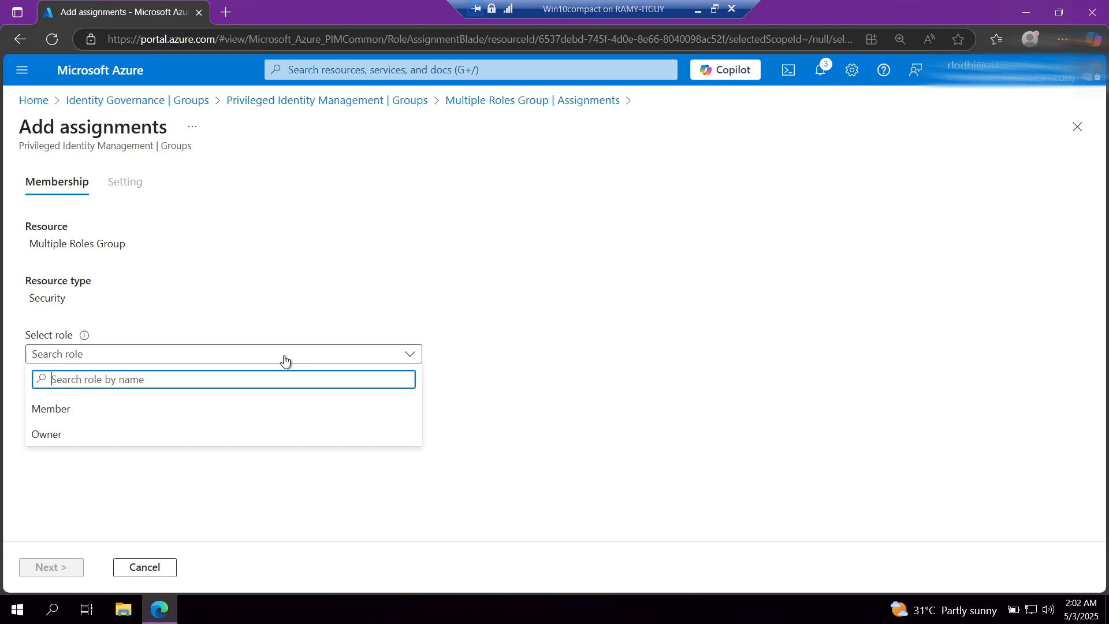
click(168, 409)
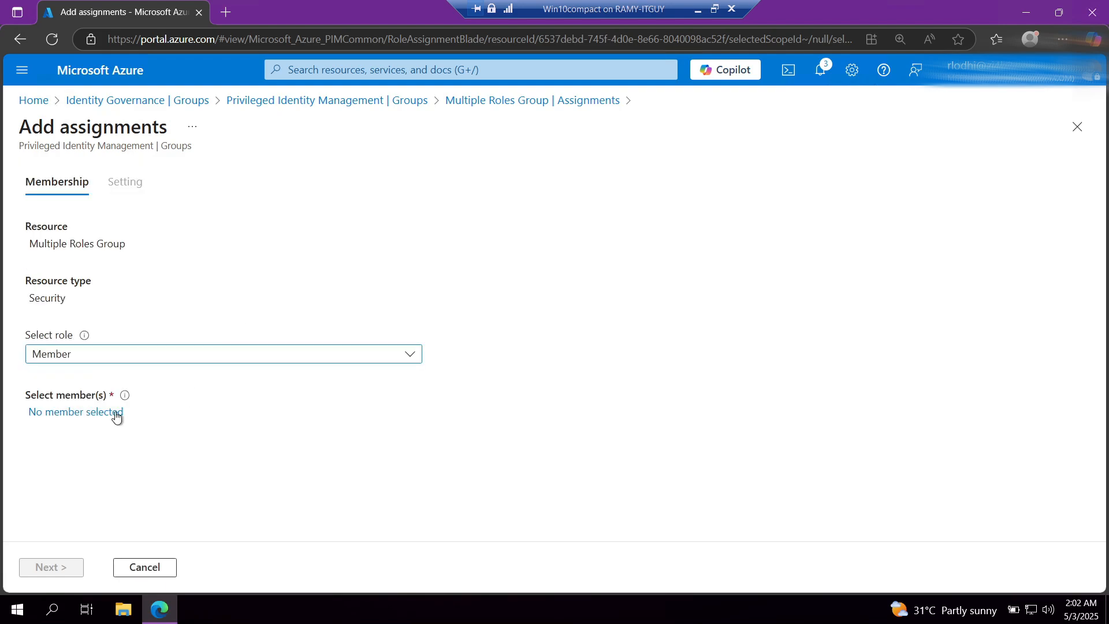
click(70, 412)
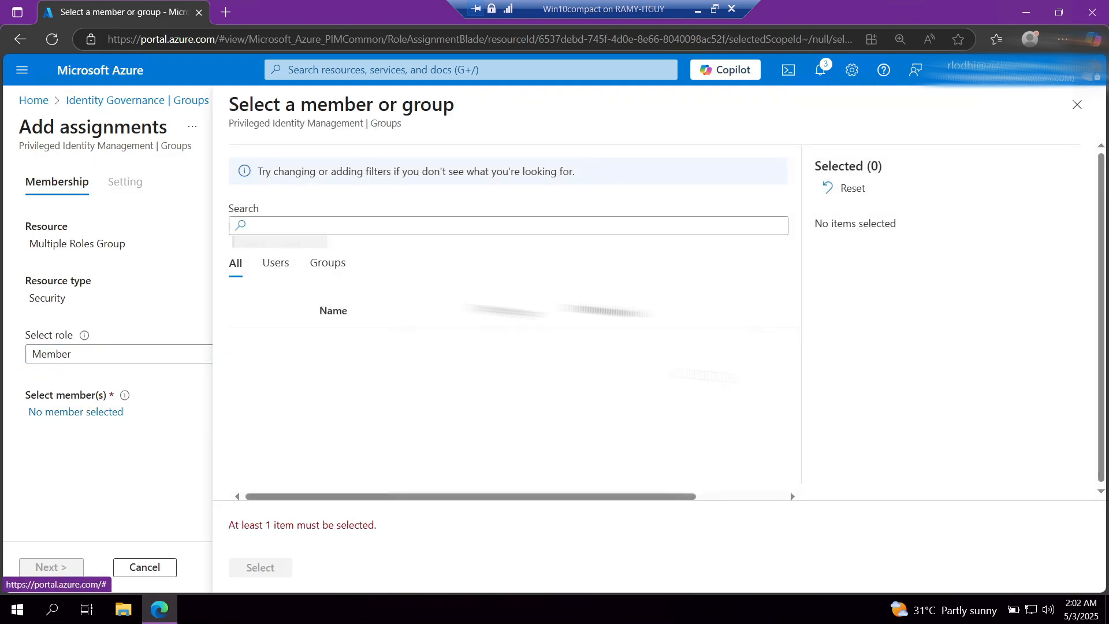
click(331, 225)
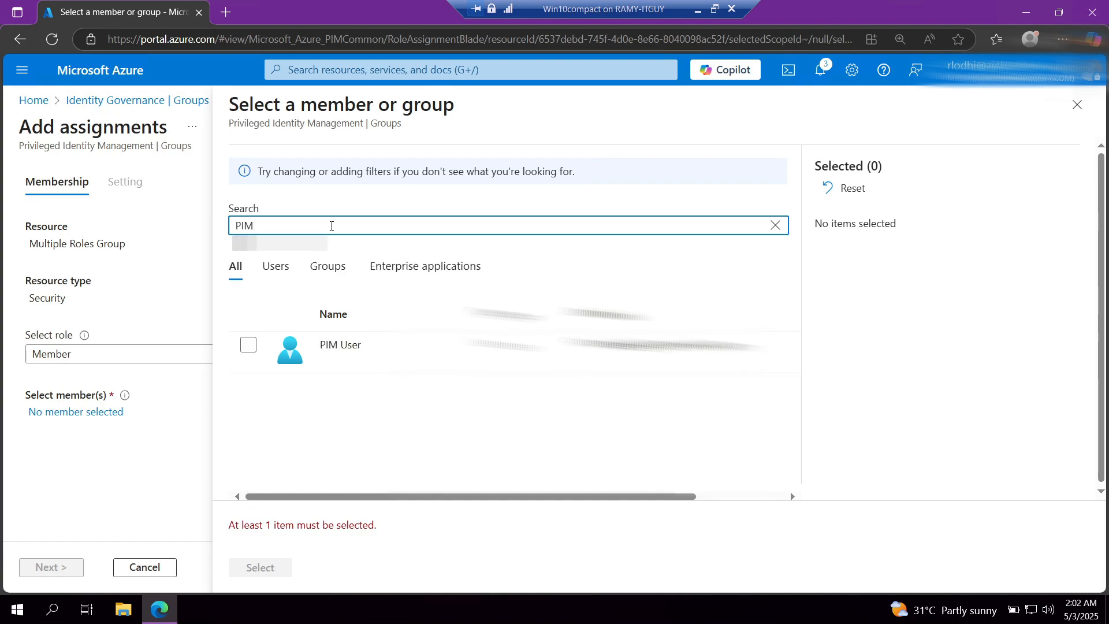
click(247, 345)
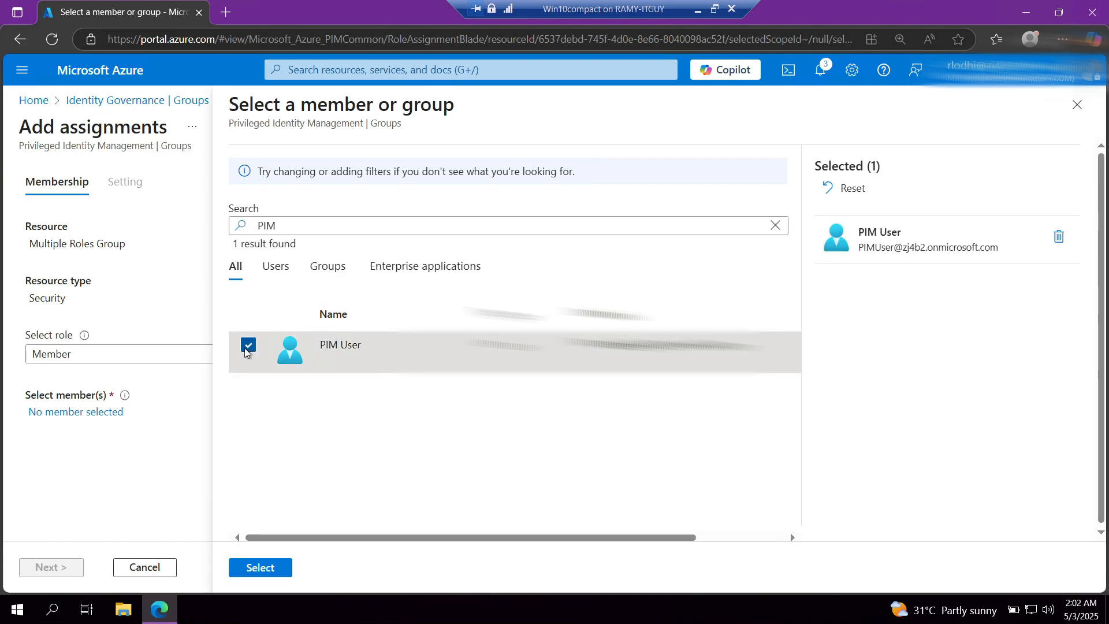
click(269, 569)
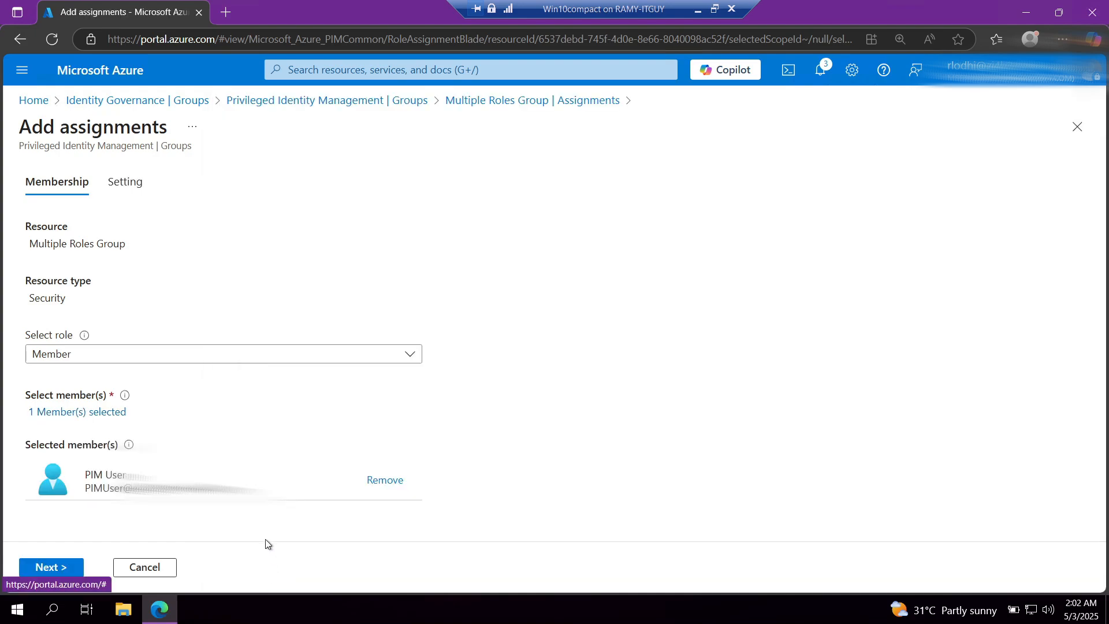
Step: Assign the membership as Eligible from 05/03/2025 to 05/03/2026 and show the group's eligible assignments
click(62, 567)
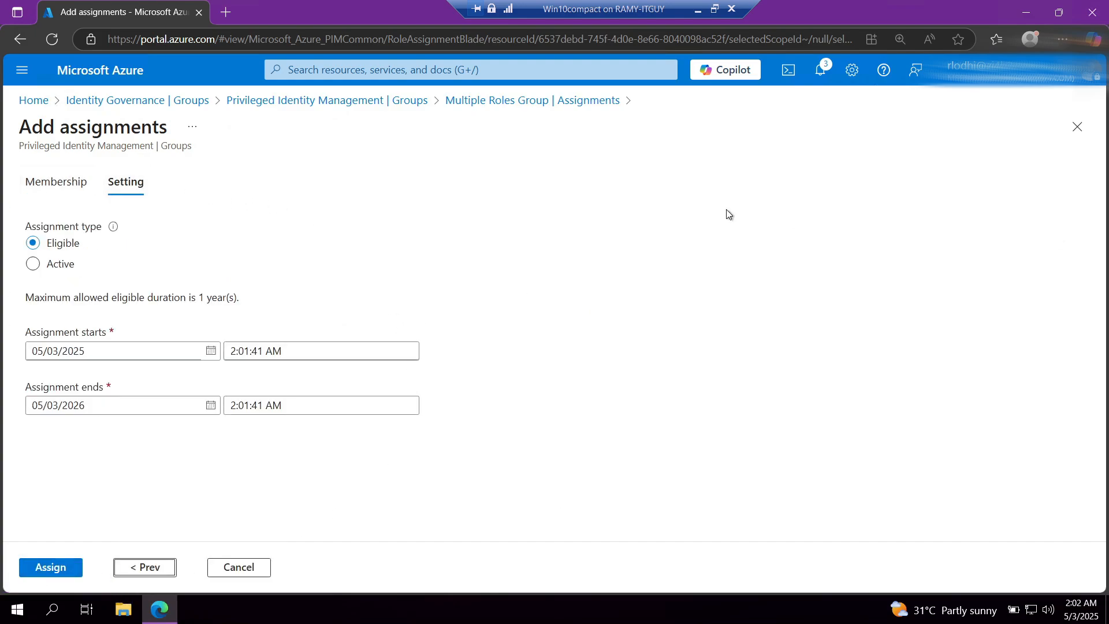
click(34, 246)
drag(16, 303, 262, 299)
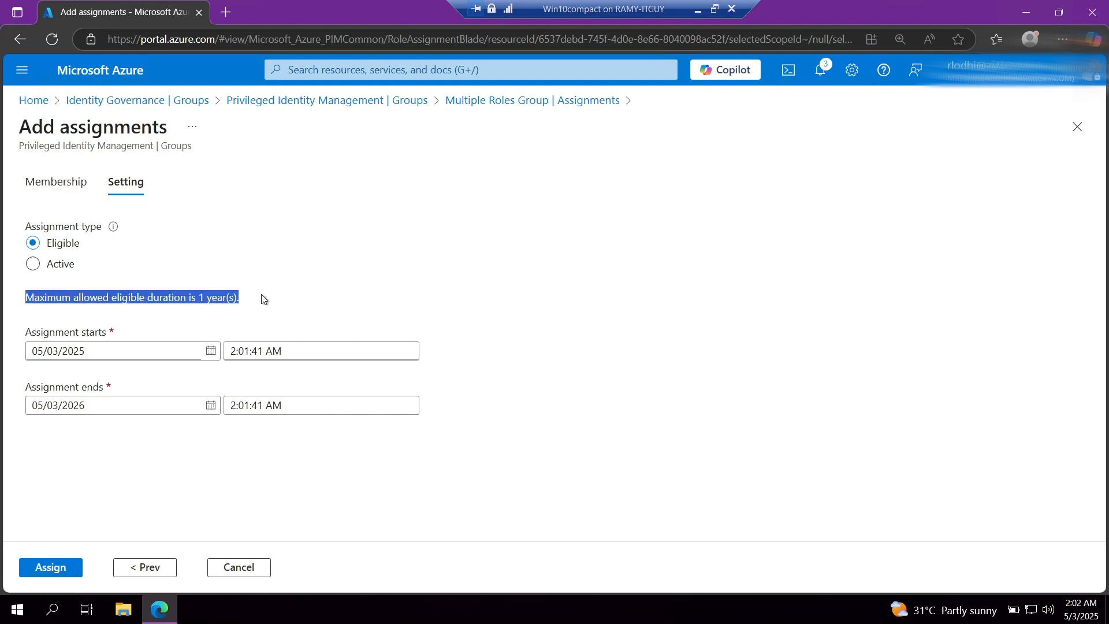
click(538, 254)
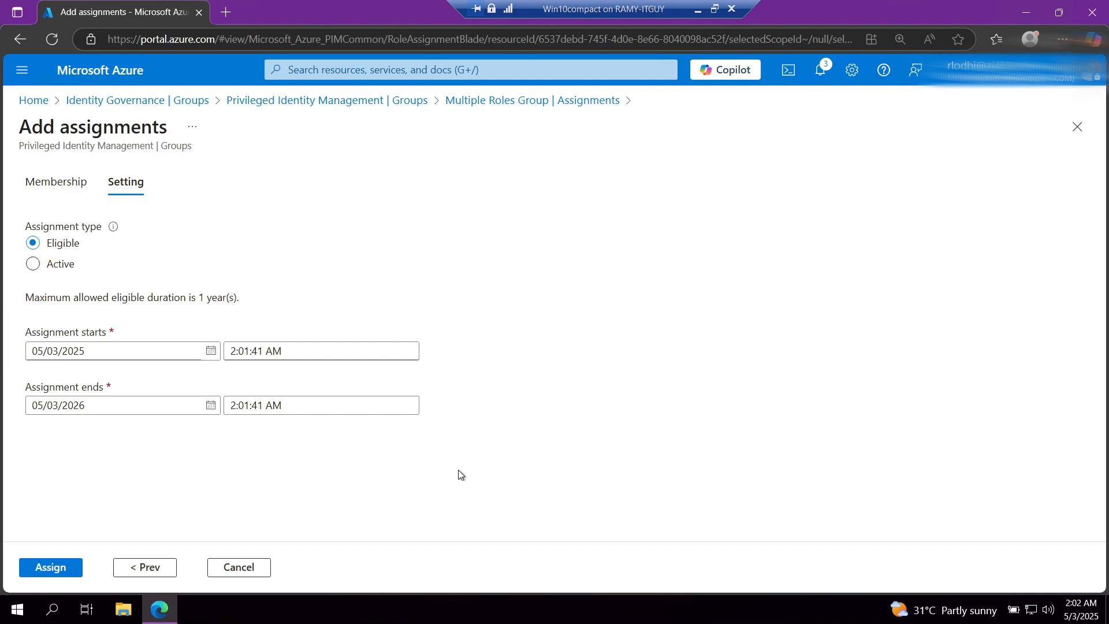
click(64, 565)
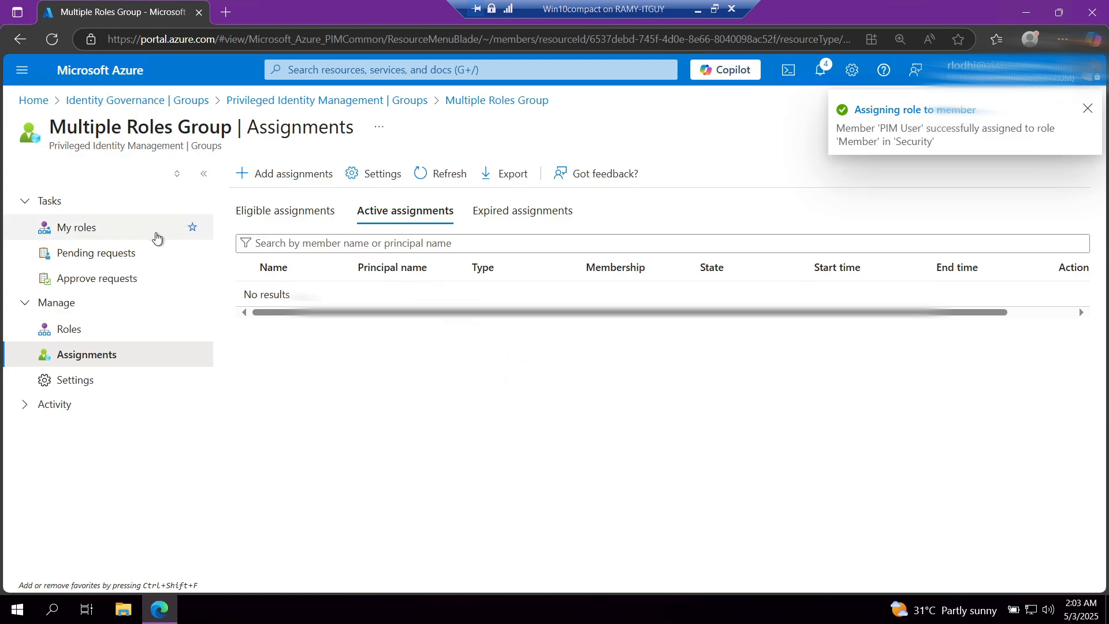
click(251, 215)
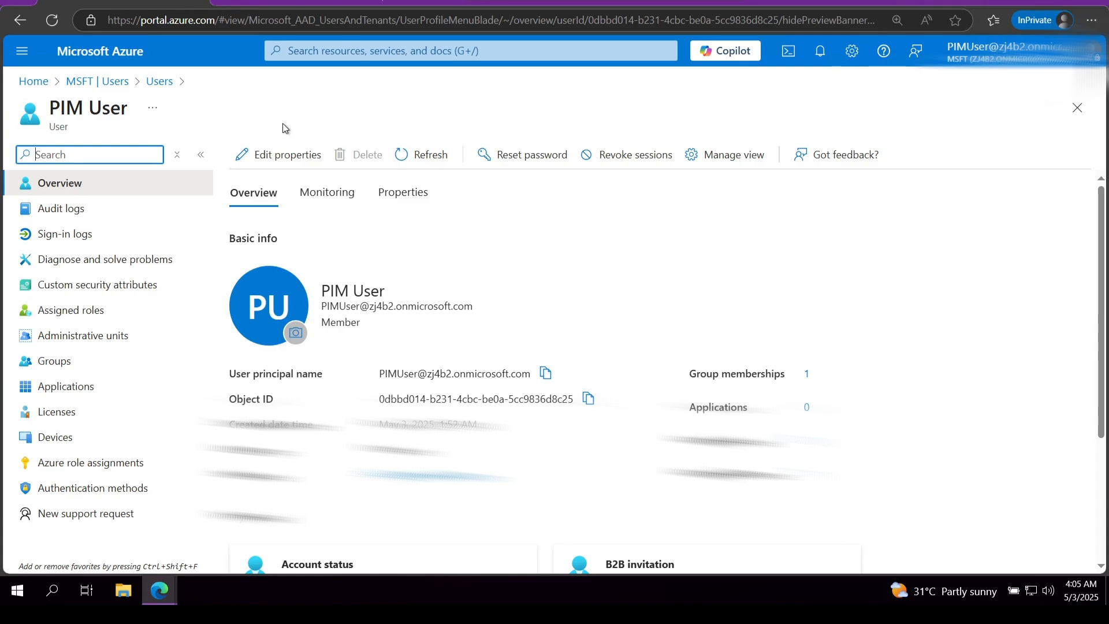
Step: Check whether PIM User's identity, job information and contact information properties can be edited
click(279, 154)
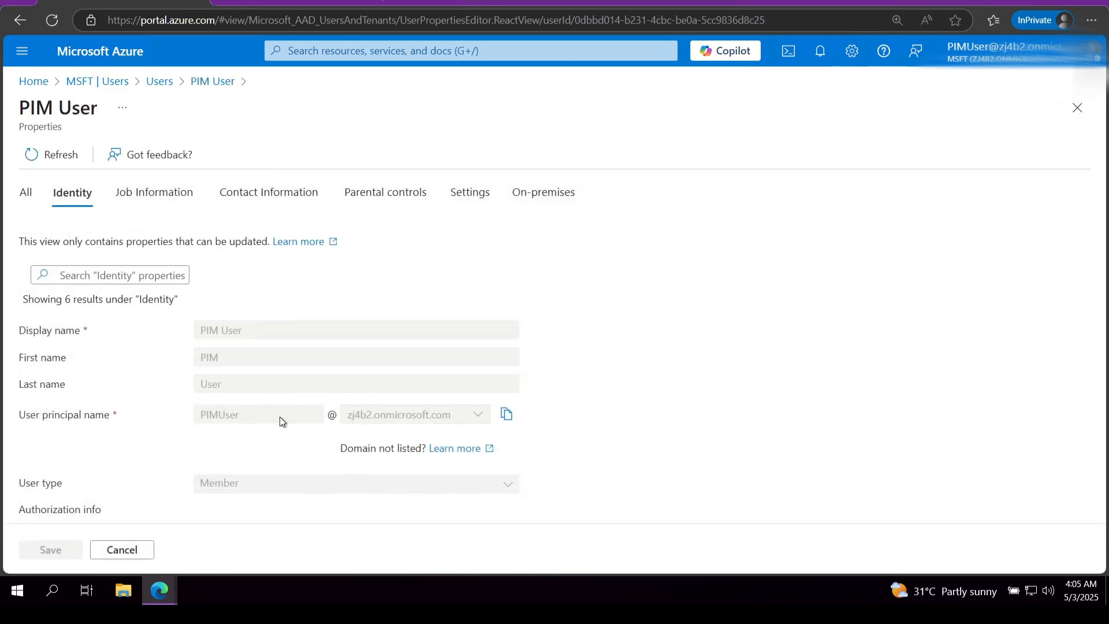
click(147, 194)
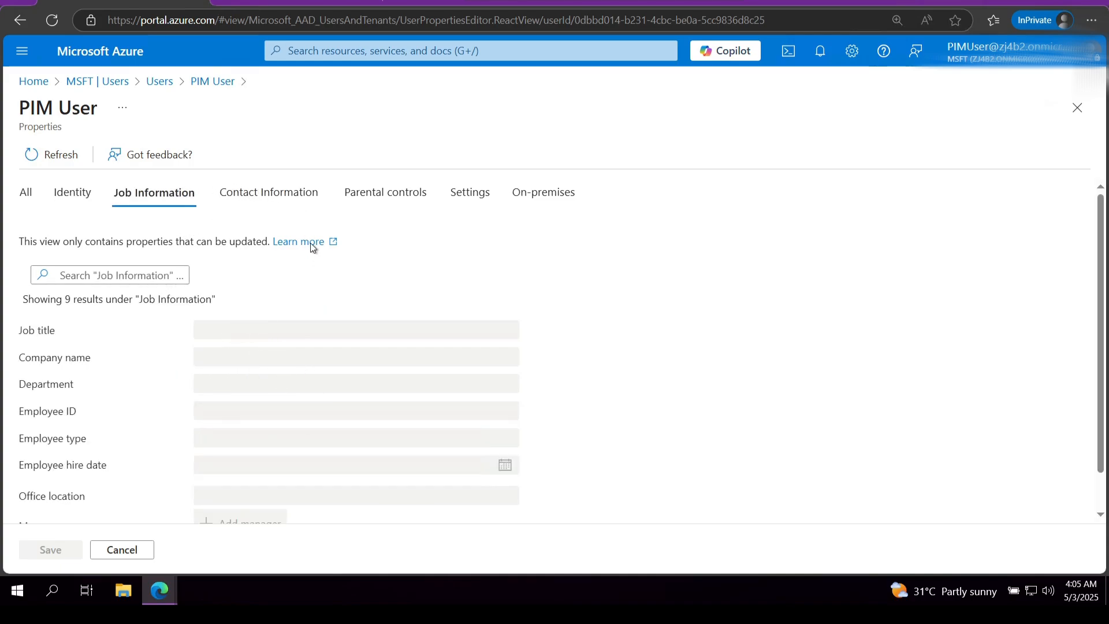
click(278, 191)
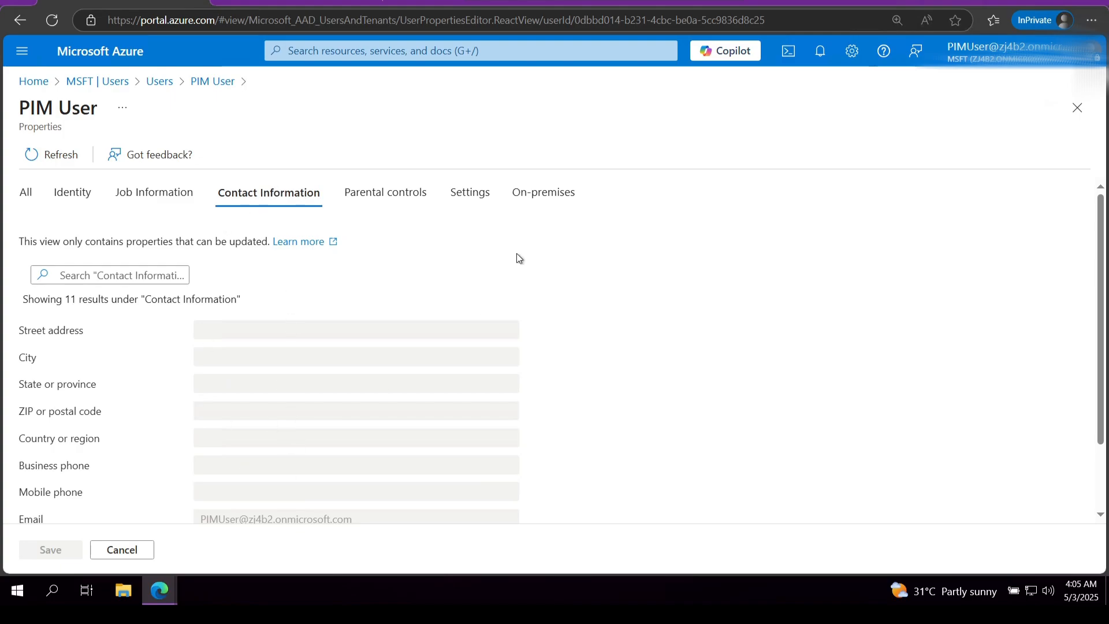
Step: Return to the portal home page and record its reload in the browser developer tools' network log
click(34, 81)
click(1091, 20)
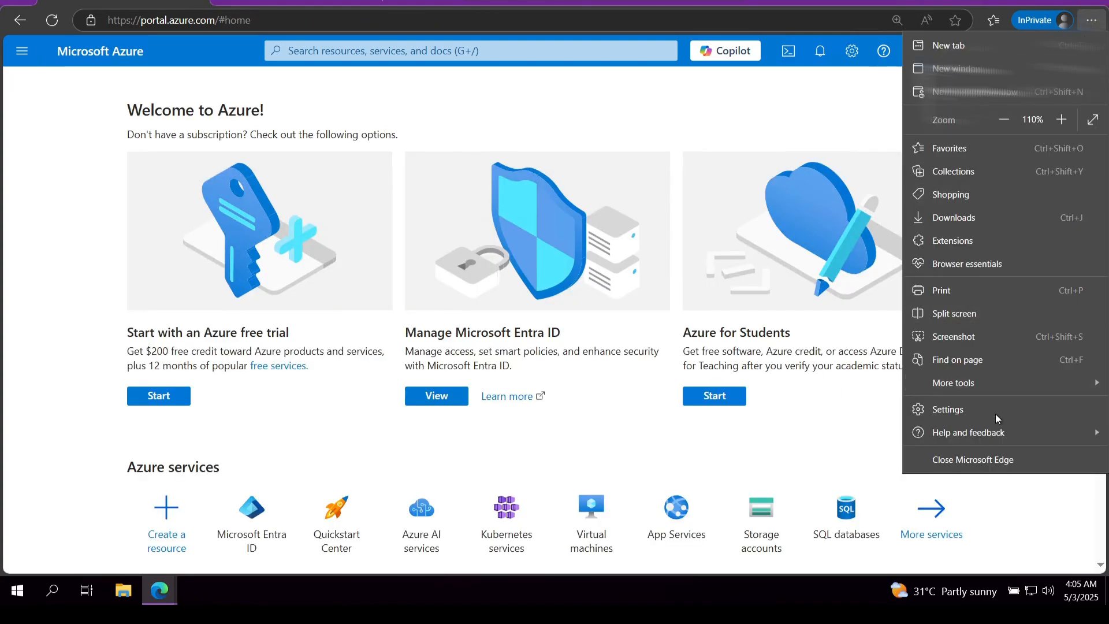
mouse_move(995, 386)
click(743, 556)
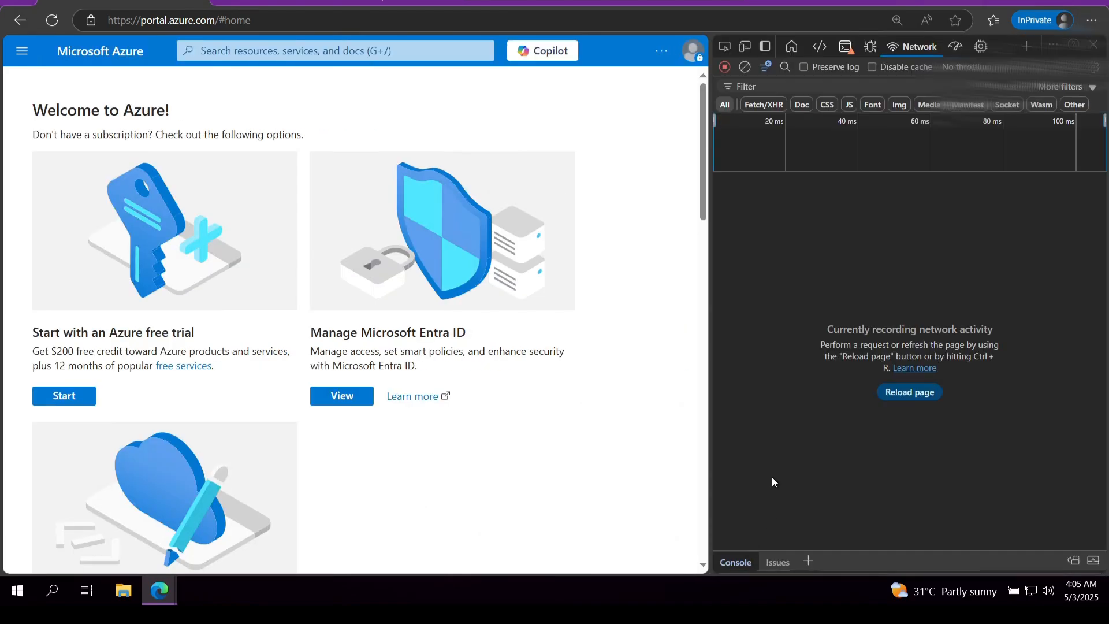
click(51, 20)
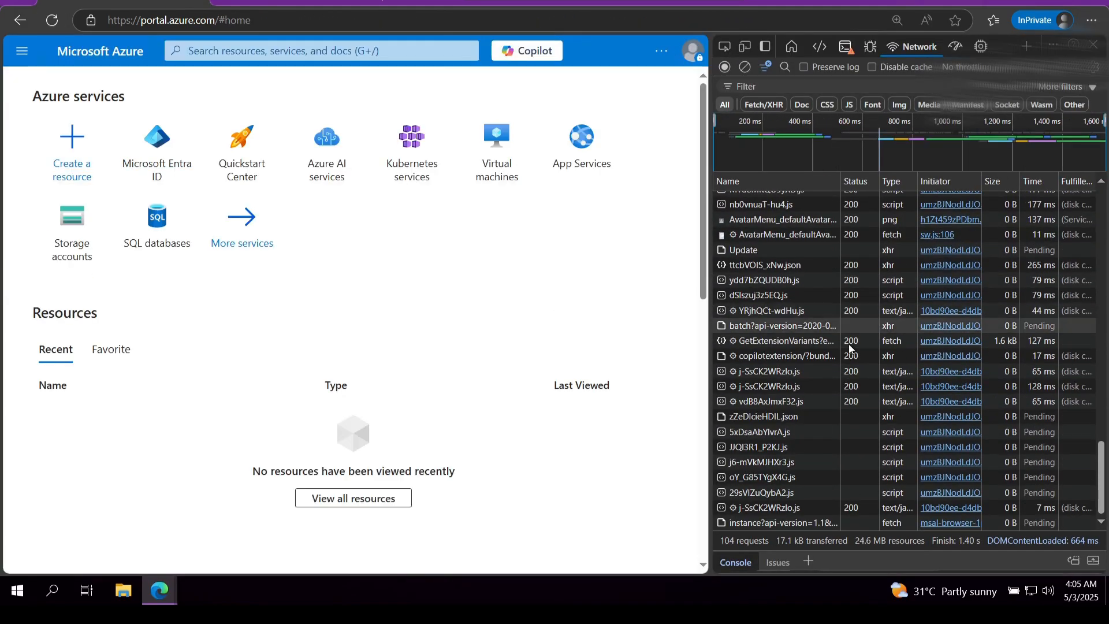
Step: Copy the bearer token from the Authorization request header of the GetEarlyUserData request
drag(1103, 412, 1101, 179)
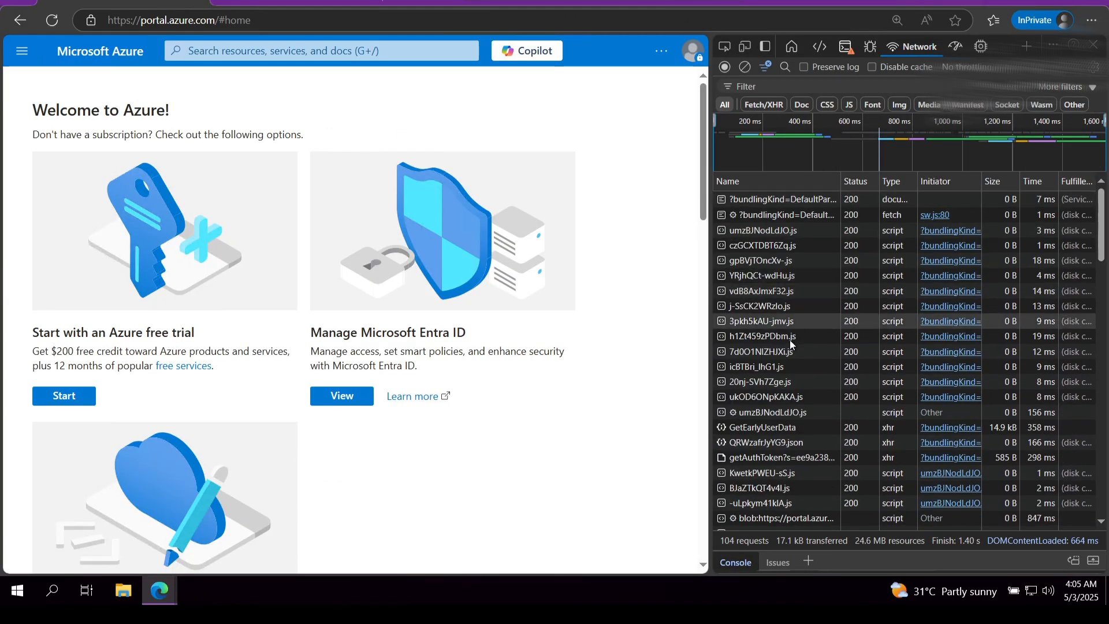
click(767, 426)
scroll(1090, 288, down, 10)
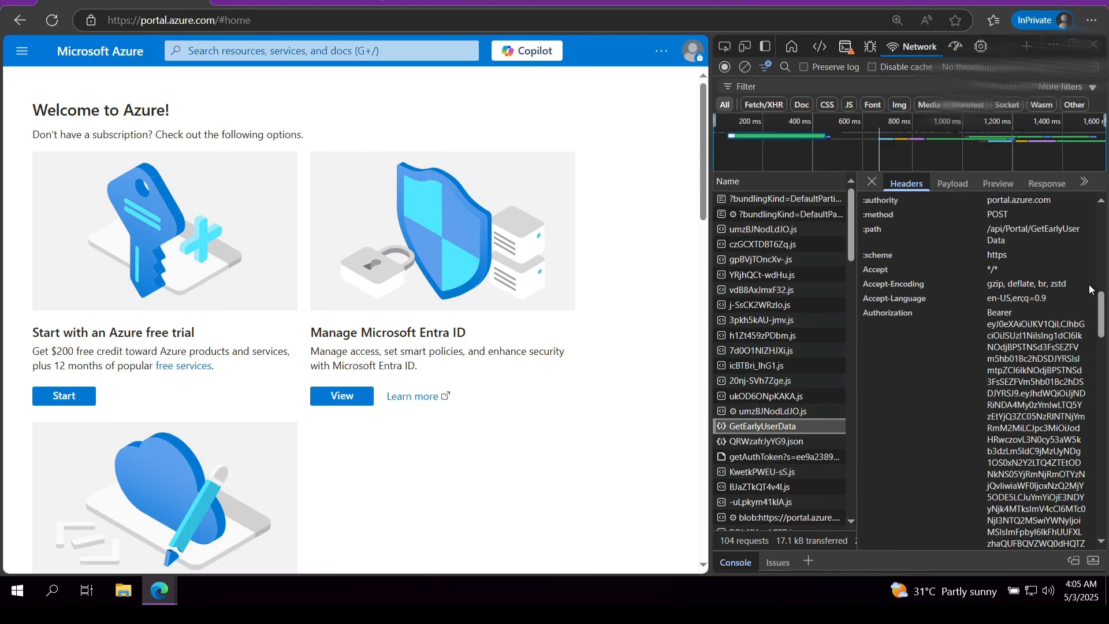
drag(712, 143, 442, 144)
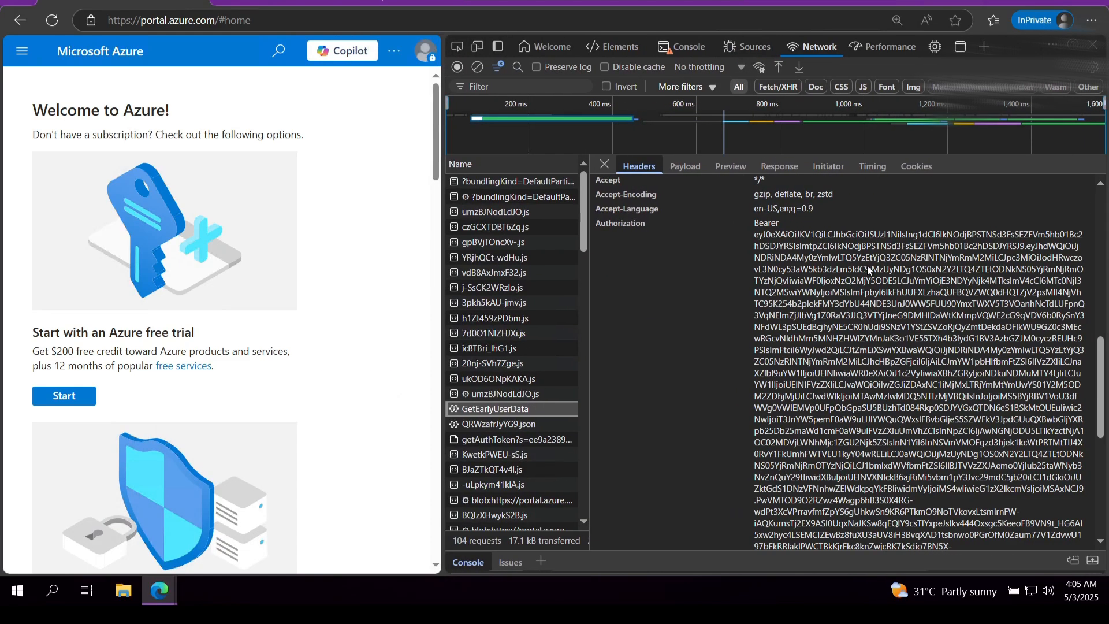
scroll(837, 330, down, 5)
drag(754, 235, 827, 280)
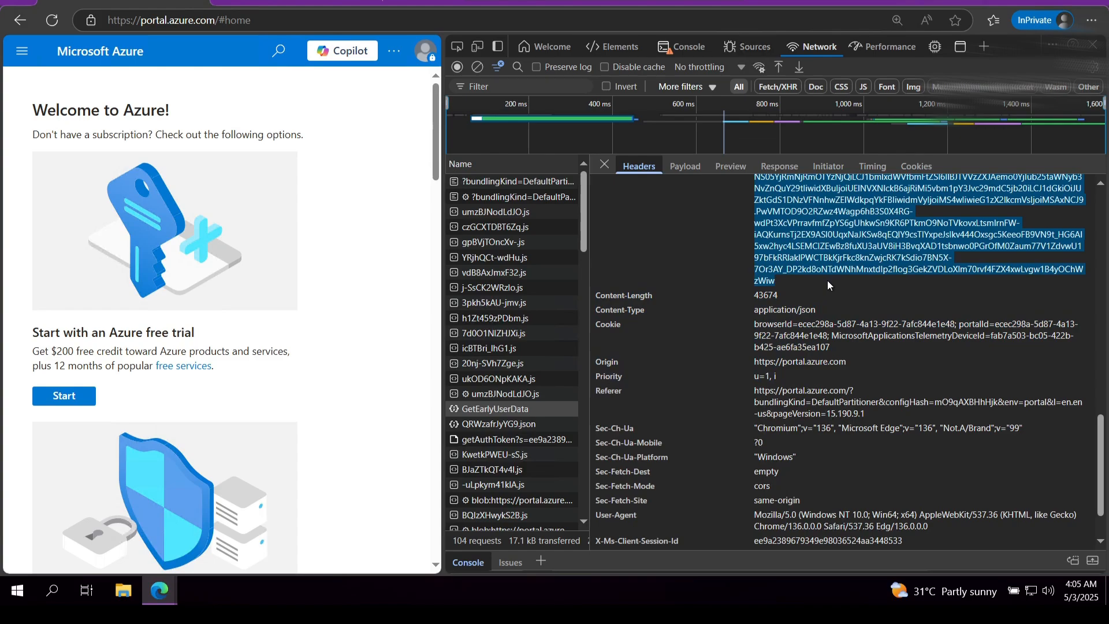
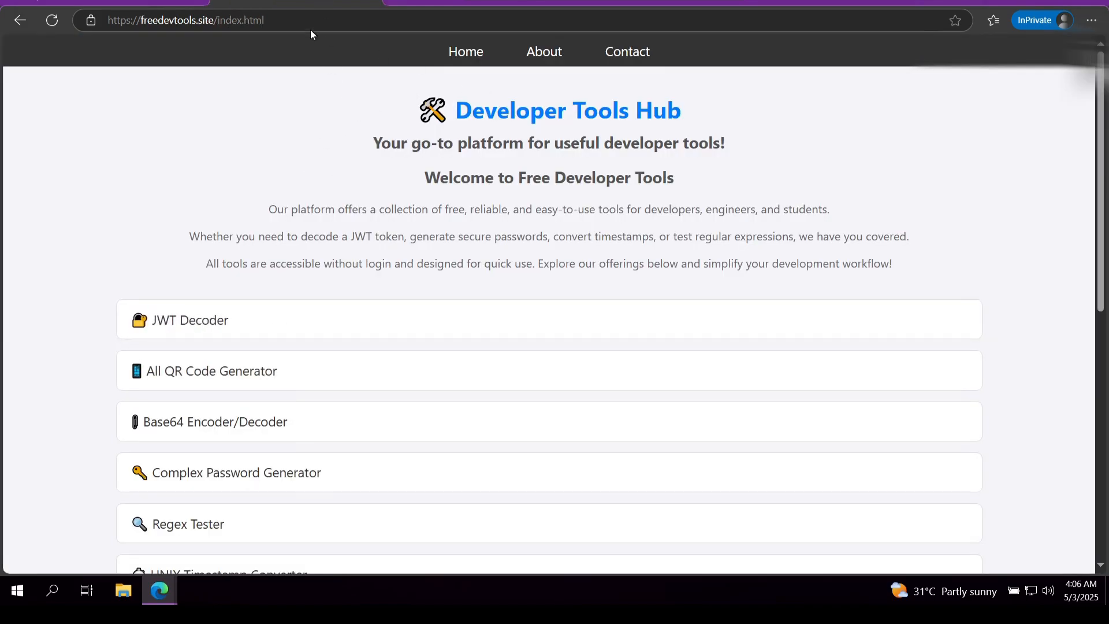
Step: Paste the access token into the JWT Decoder on freedevtools.site, decode it and review the payload
click(170, 28)
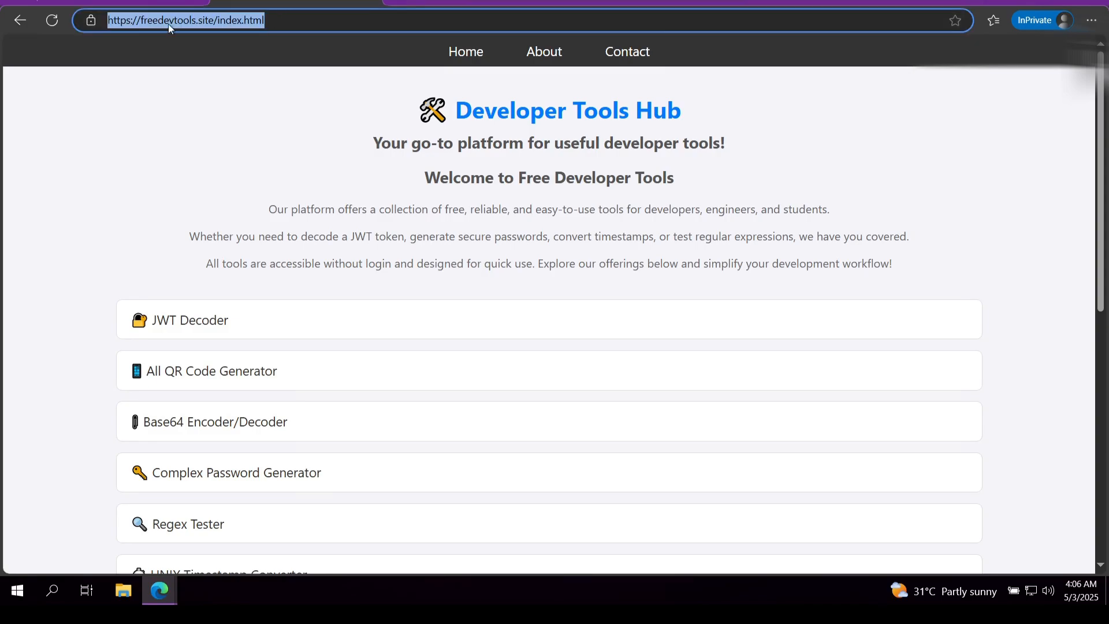
click(142, 127)
click(229, 323)
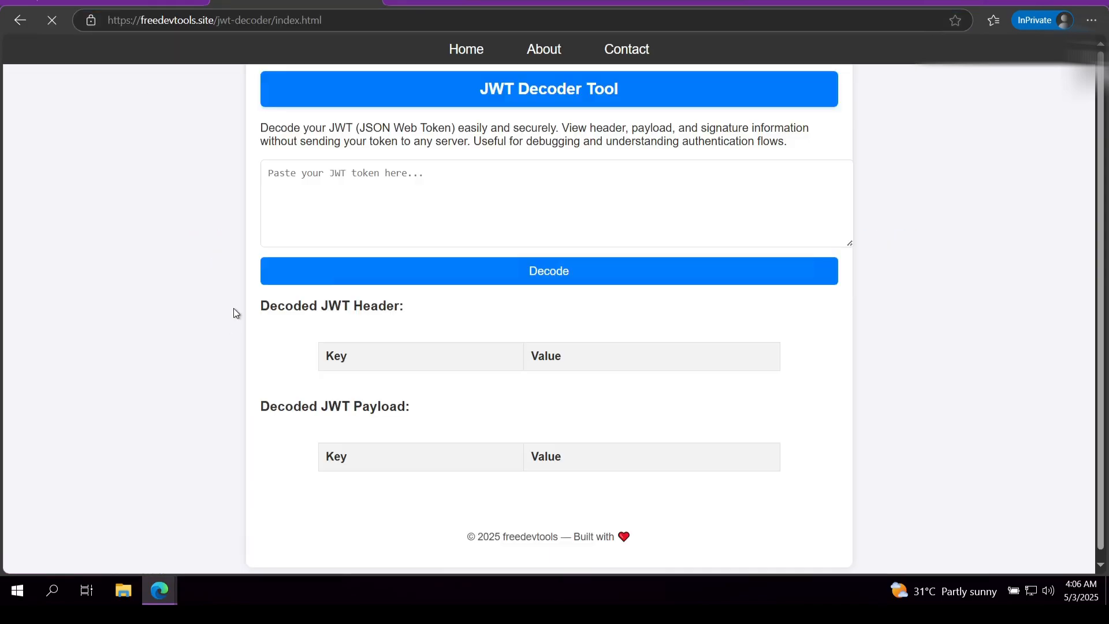
click(362, 189)
key(ctrl+v)
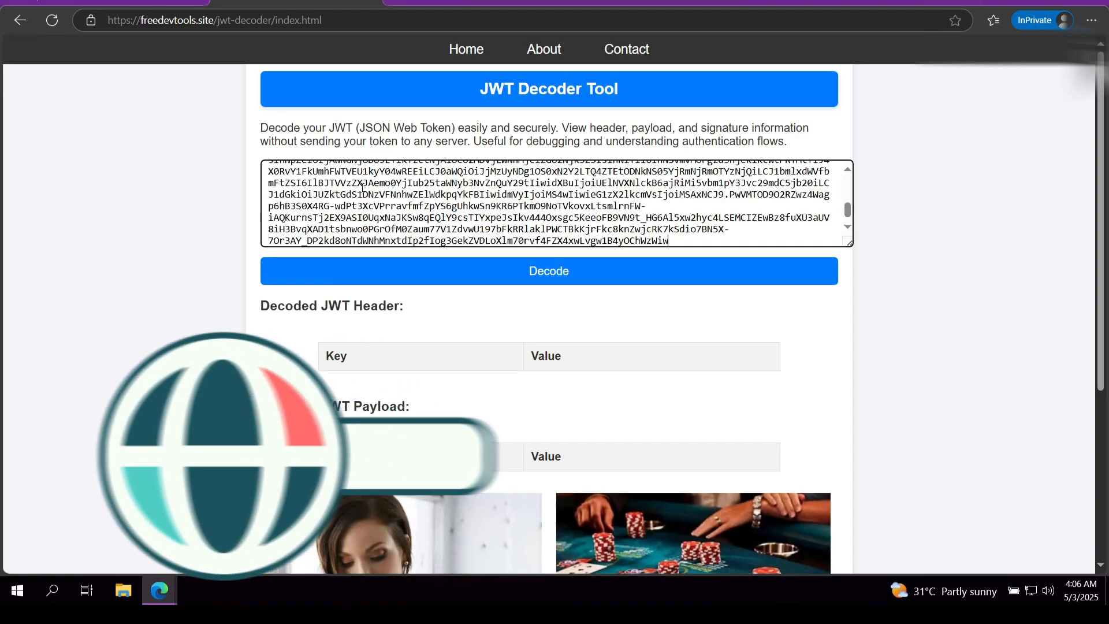
click(565, 278)
scroll(626, 279, down, 5)
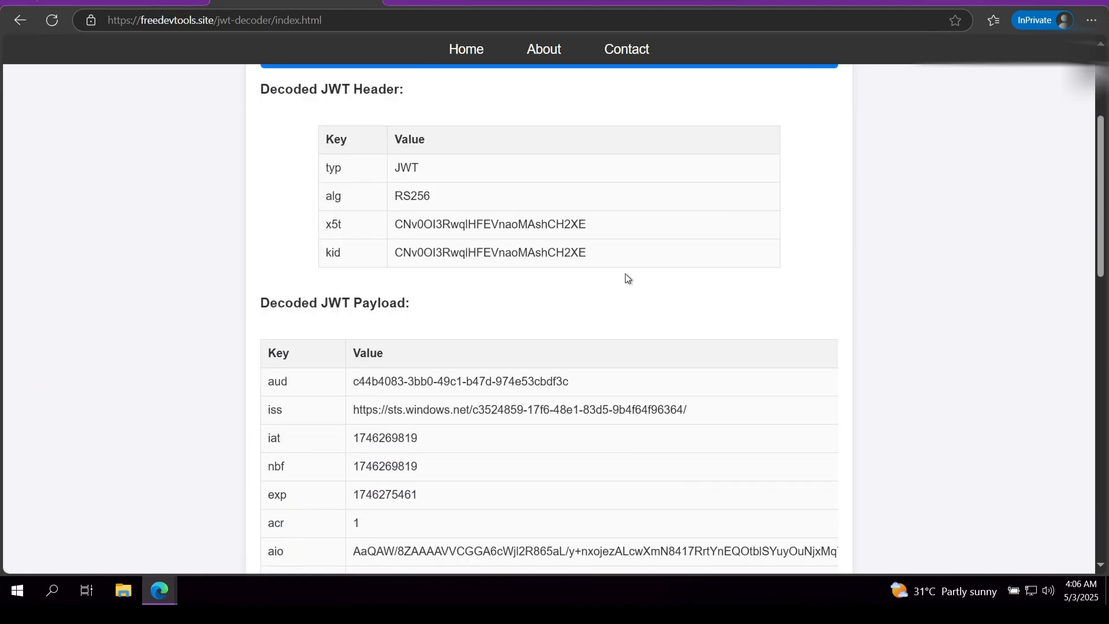
scroll(625, 272, down, 7)
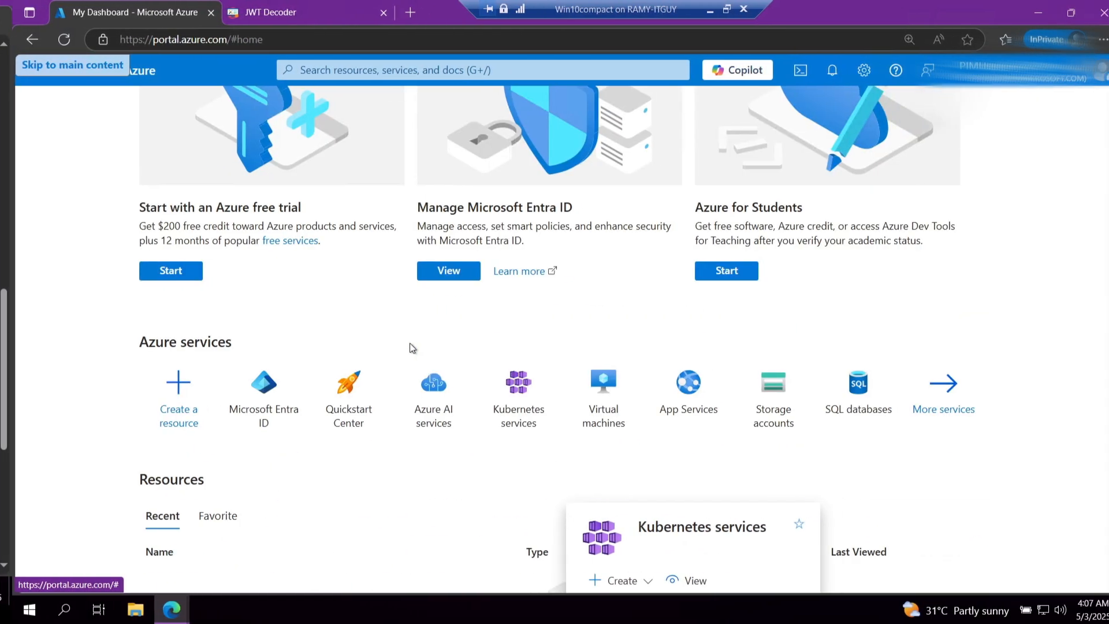
Step: Search the portal for PIM and open Multiple Roles Group among the groups managed by Privileged Identity Management
scroll(411, 347, up, 4)
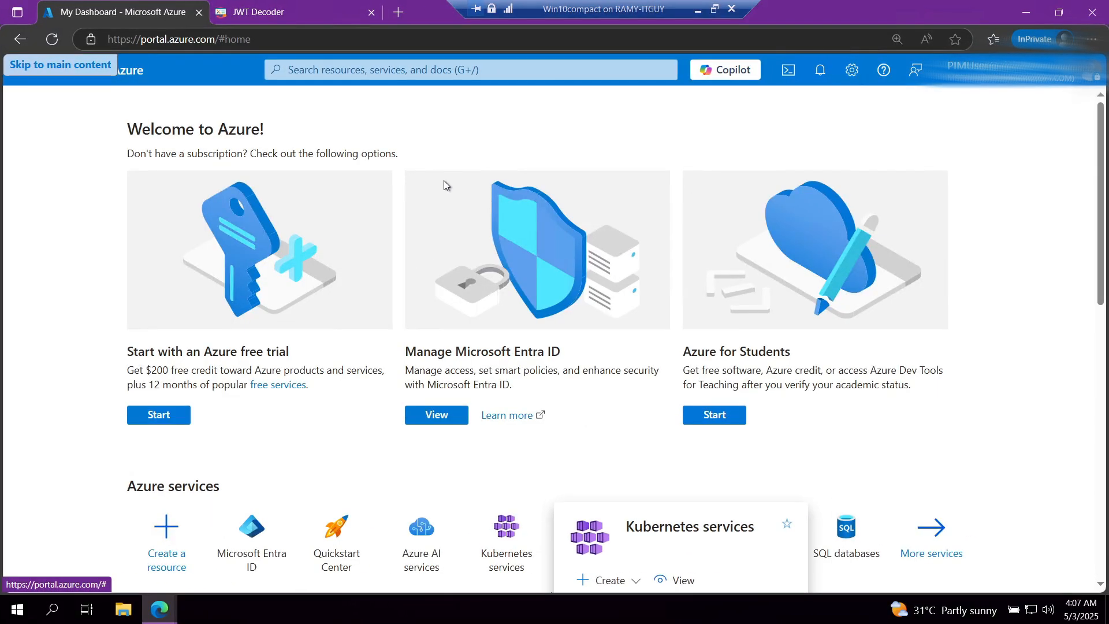
click(468, 70)
text(PIM)
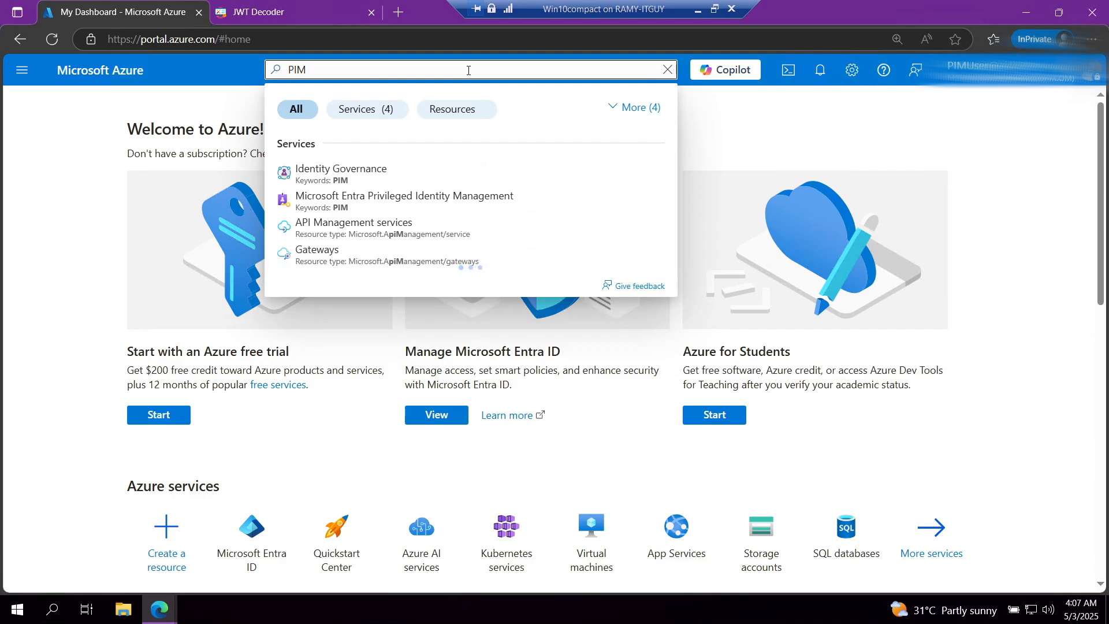
click(357, 203)
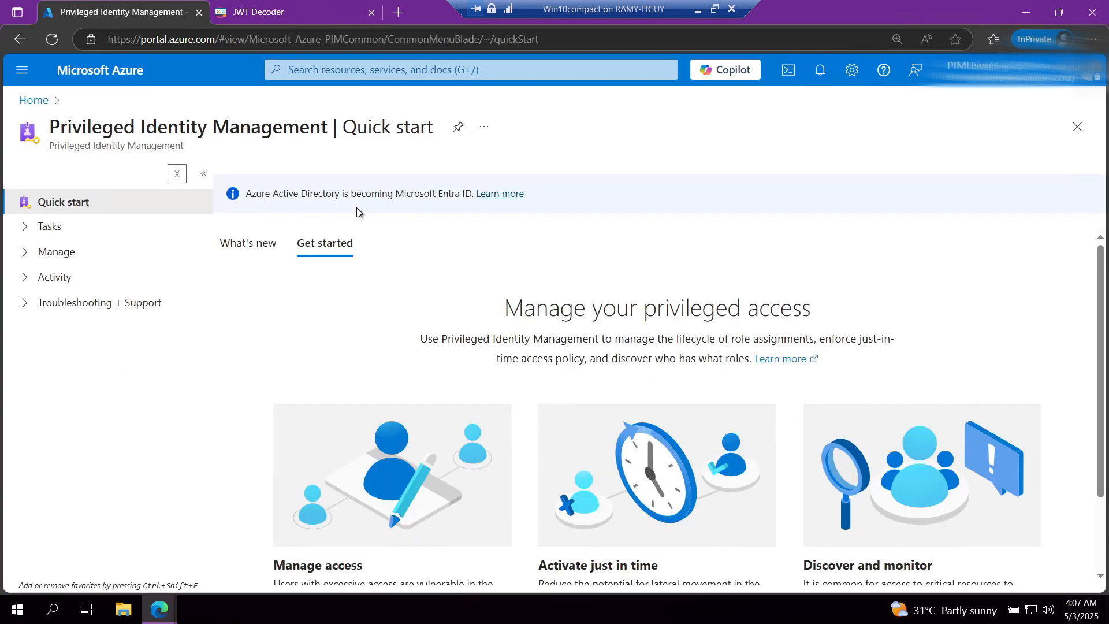
click(28, 260)
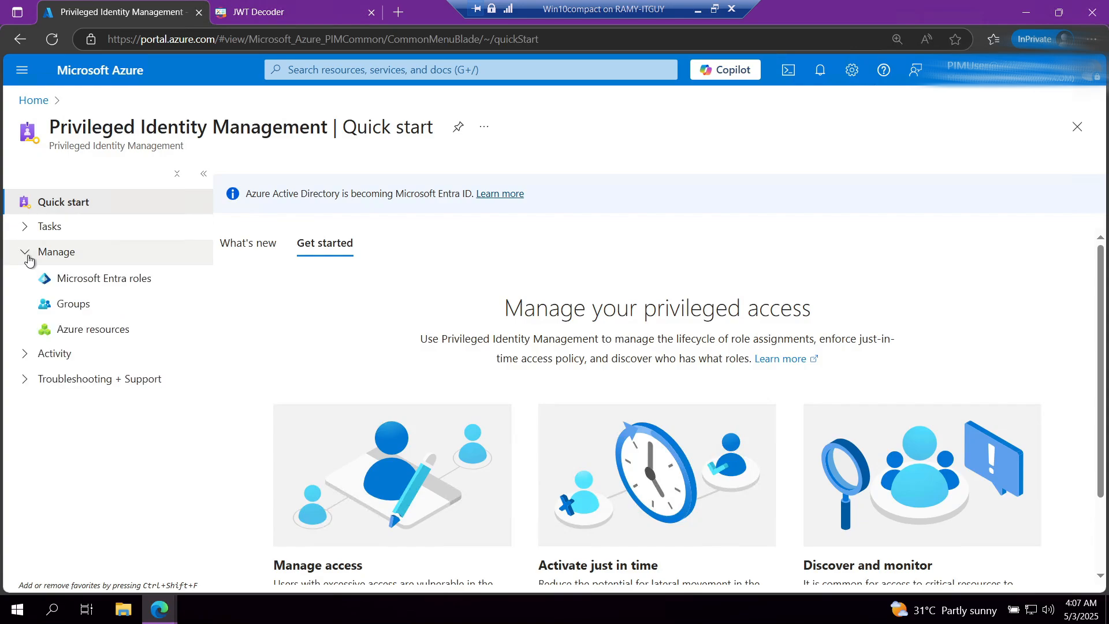
click(74, 303)
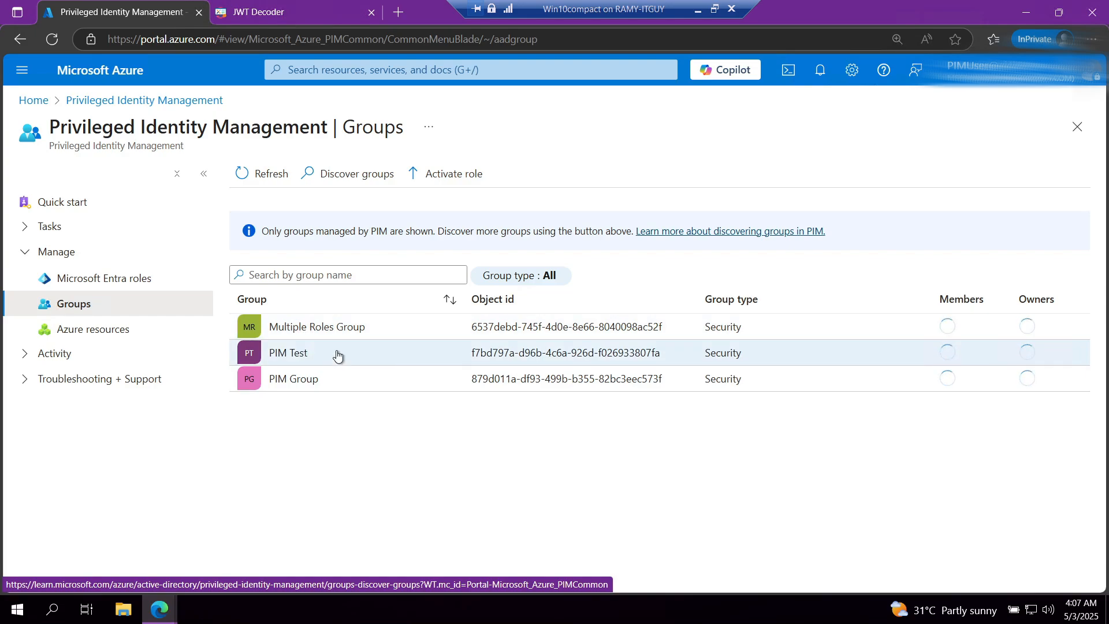
click(335, 335)
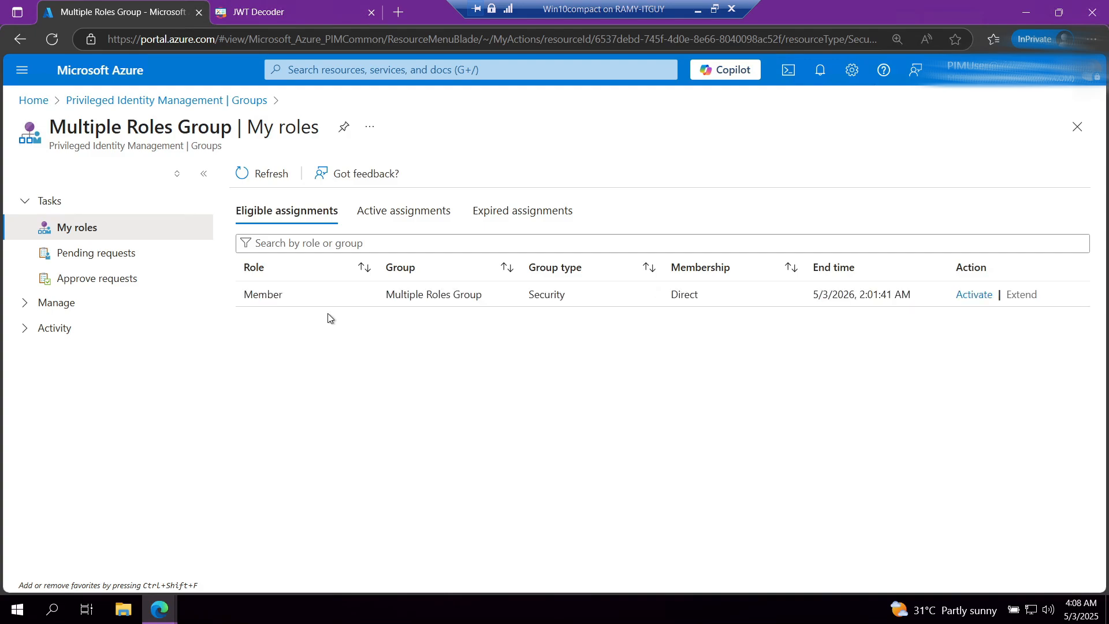
Step: Activate the eligible Member role of Multiple Roles Group for 6 hours with the reason "work"
click(982, 299)
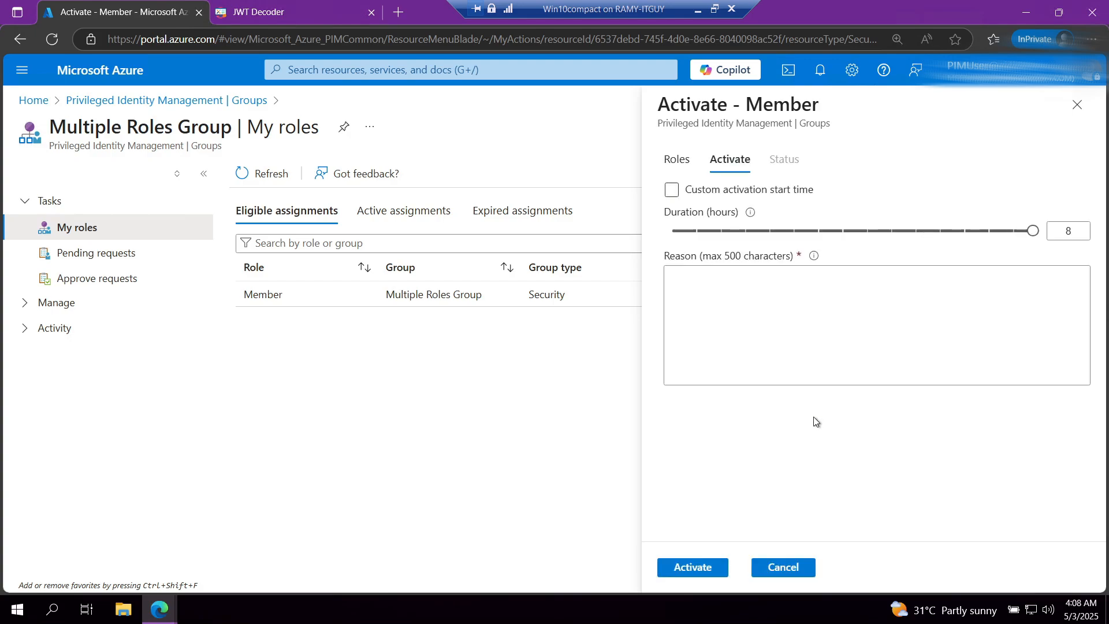
drag(1034, 234, 930, 243)
click(745, 335)
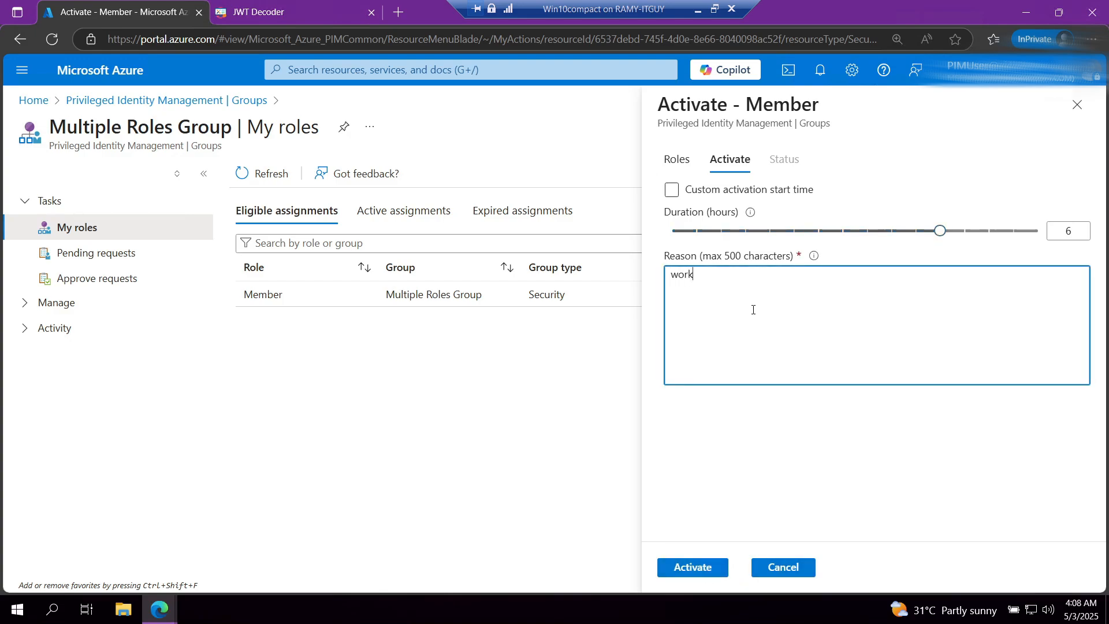
click(693, 568)
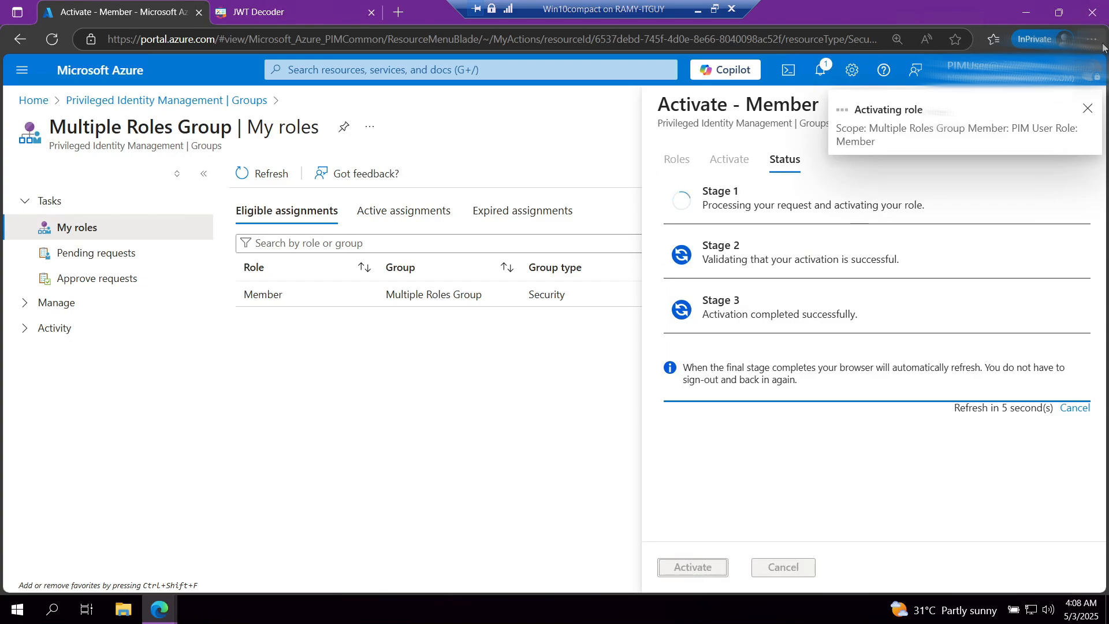
Step: Replace the token in the JWT Decoder with the bearer token from the new GetEarlyUserData request and decode it
key(F12)
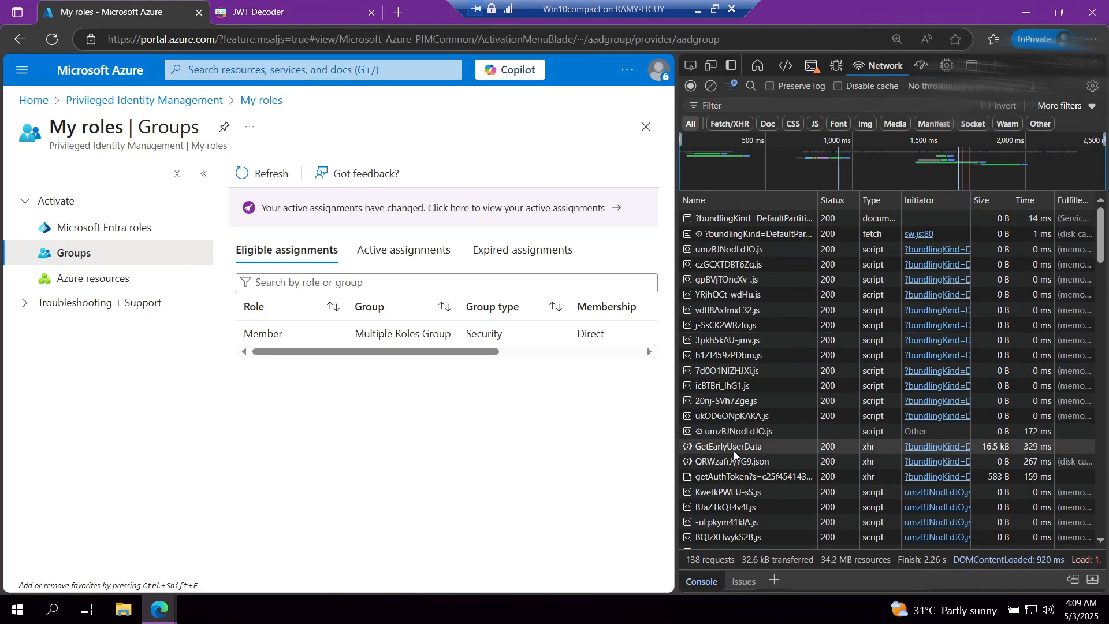
click(732, 447)
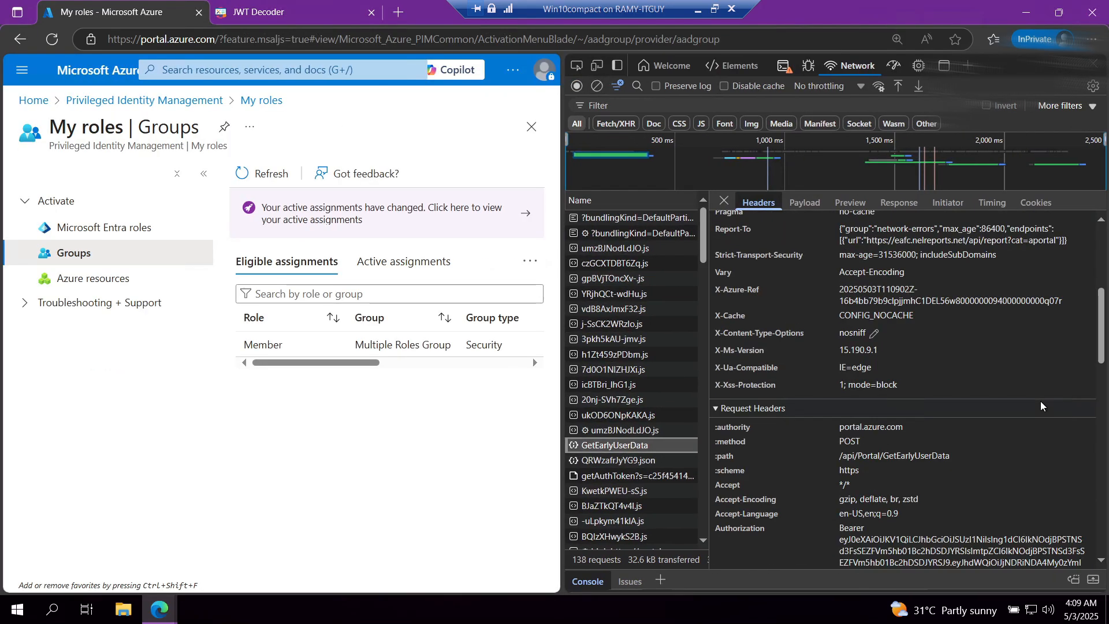
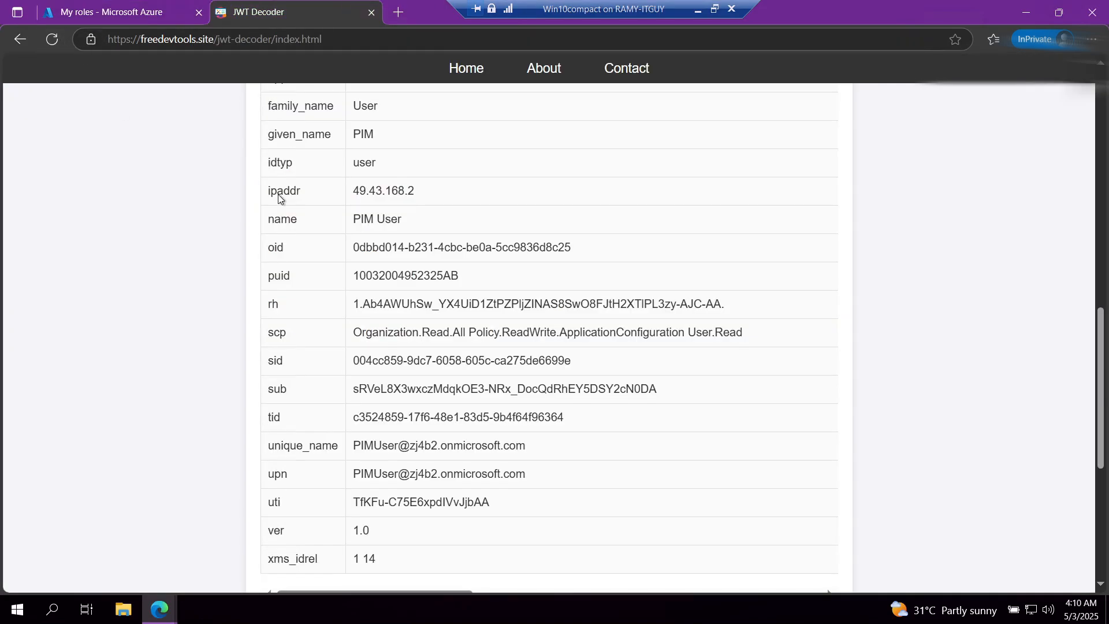
scroll(564, 230, up, 15)
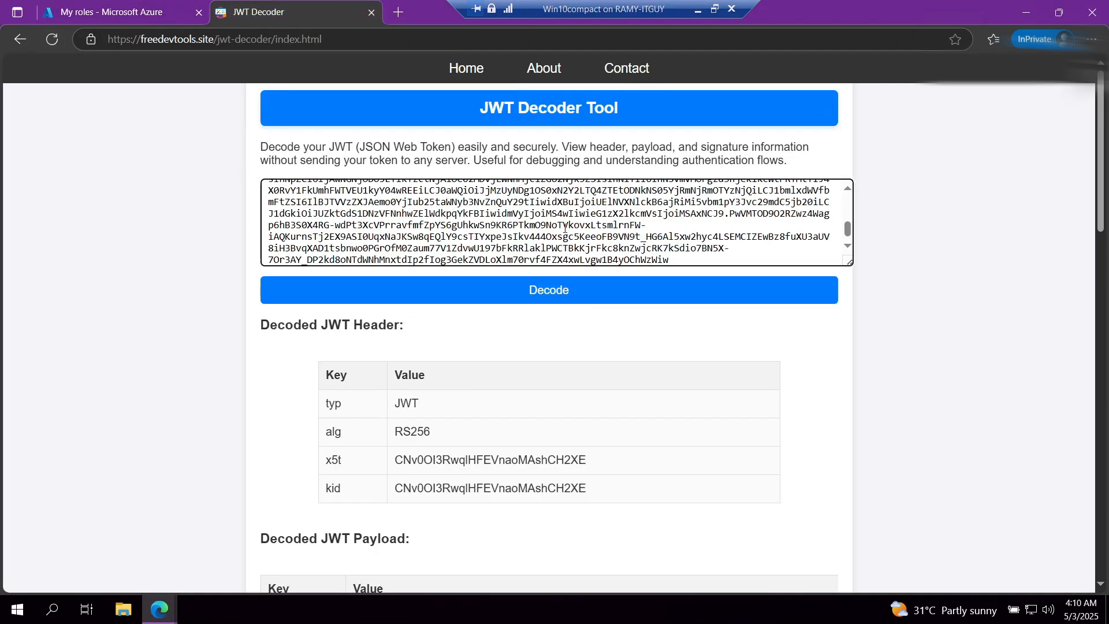
key(ctrl+a)
key(BackSpace)
key(ctrl+v)
click(608, 294)
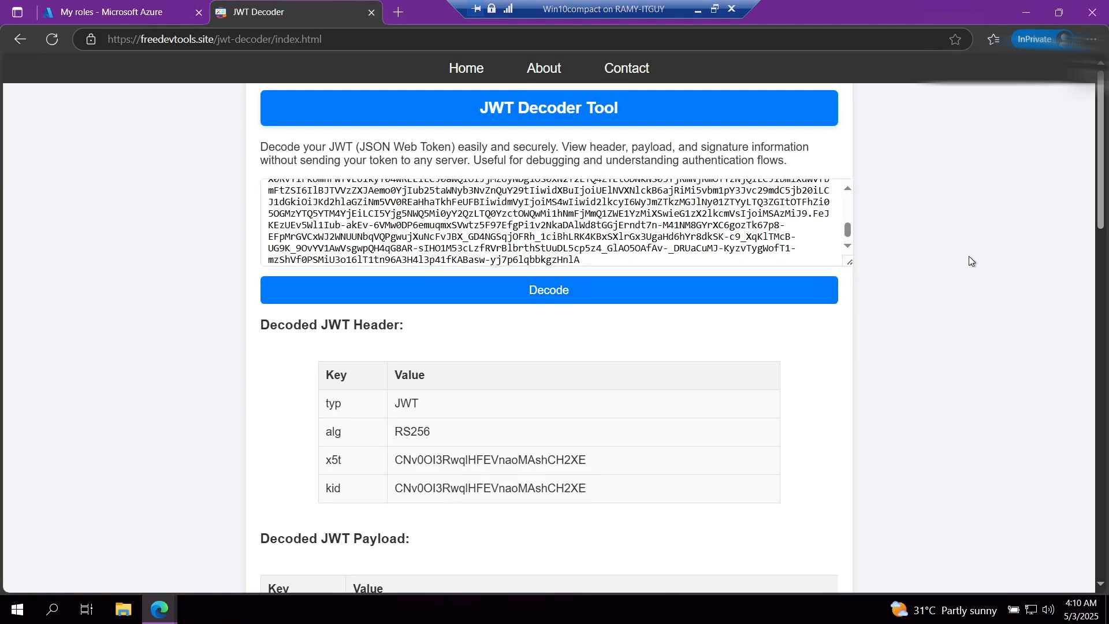
Step: Review the decoded token payload down to its end and examine the role IDs in the wids claim
scroll(968, 260, down, 4)
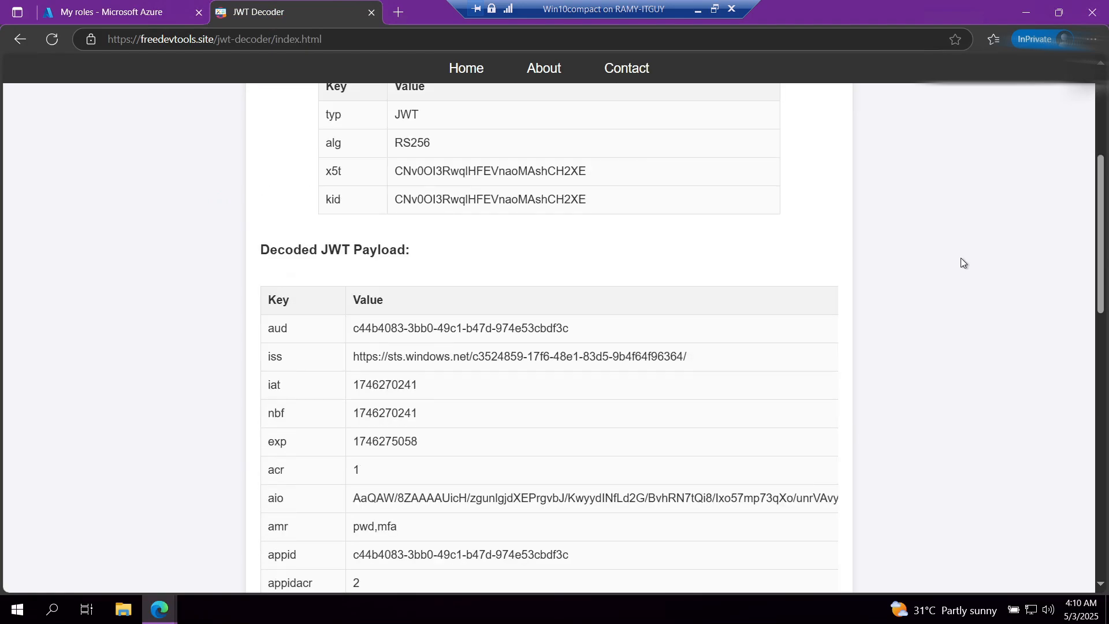
scroll(962, 263, down, 1)
scroll(960, 258, down, 5)
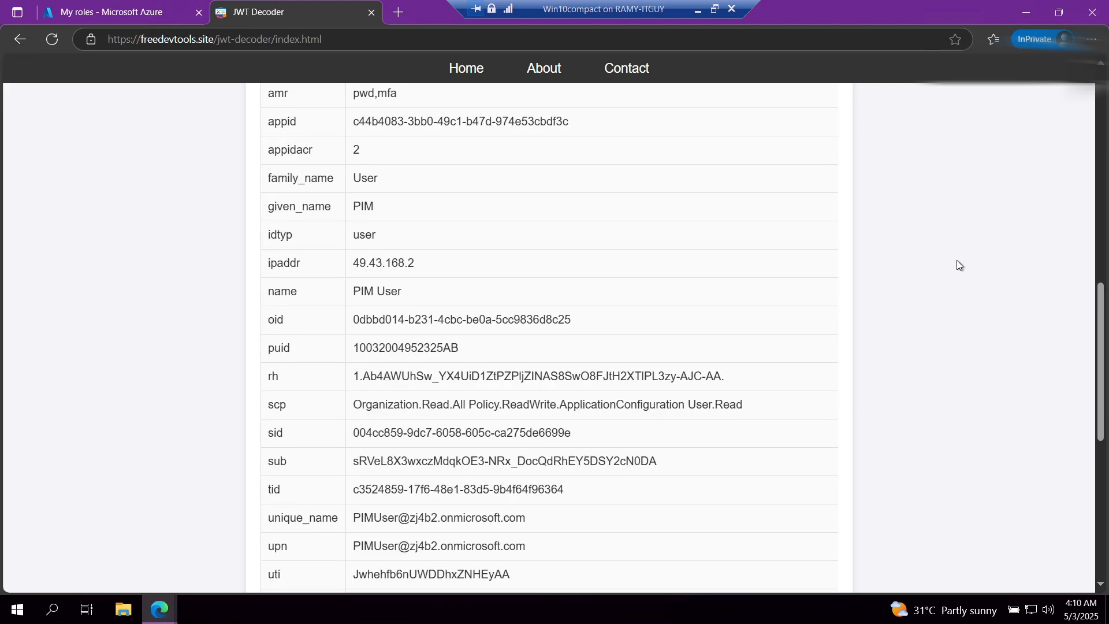
scroll(347, 433, down, 2)
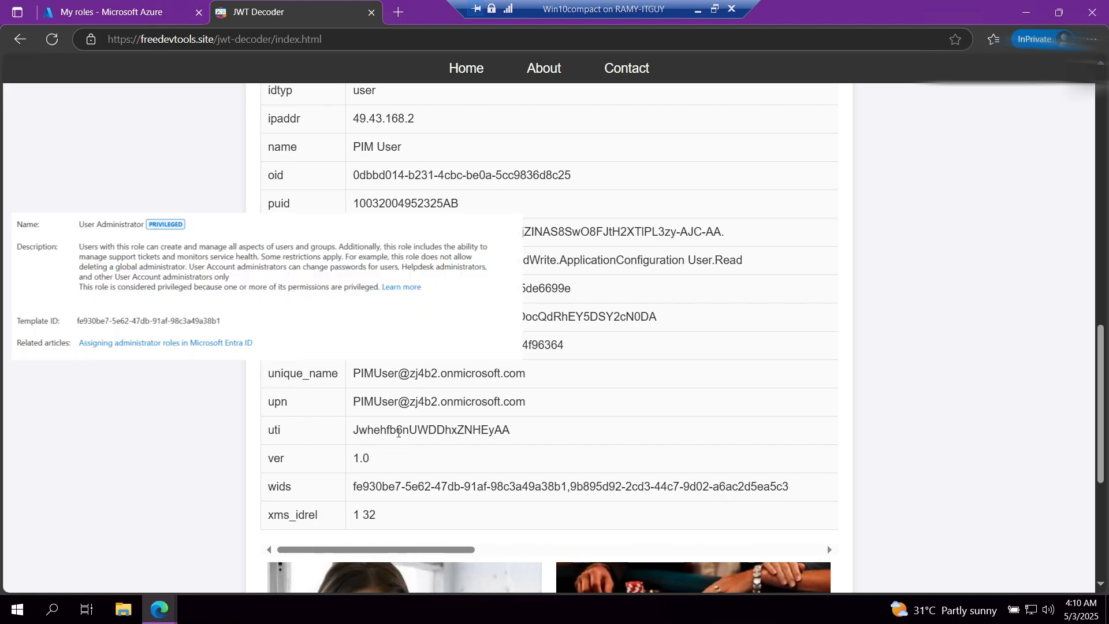
mouse_move(263, 488)
mouse_down()
mouse_move(785, 488)
mouse_move(351, 488)
mouse_up()
click(792, 489)
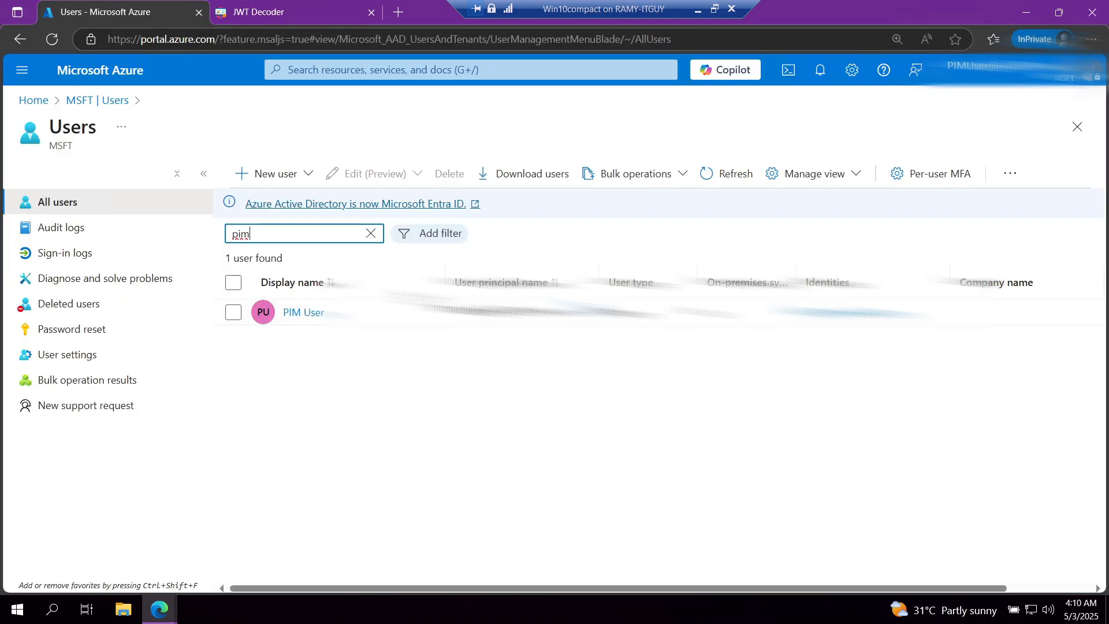
Step: Set PIM User's job title to "IT admin" in the user's properties, save the change and return to the portal home page
click(317, 317)
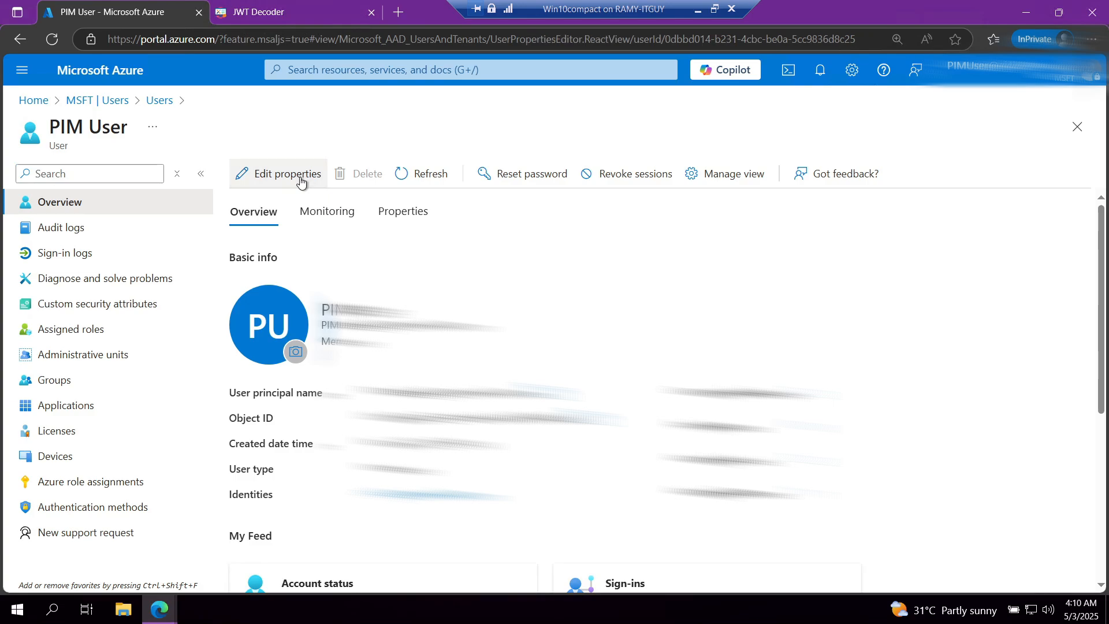
click(300, 182)
scroll(319, 341, down, 1)
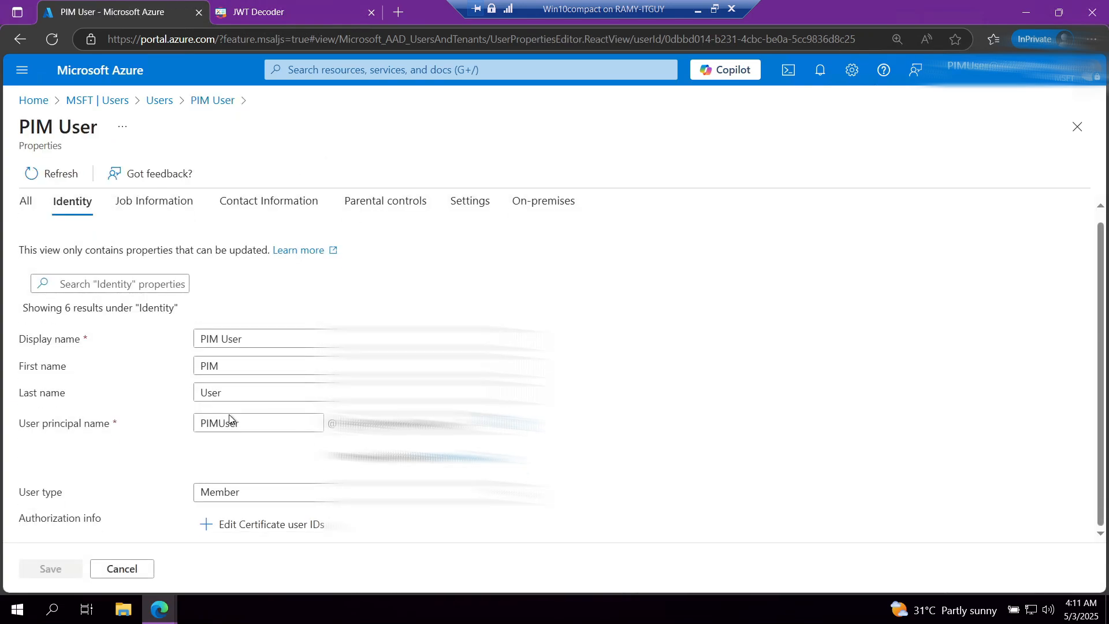
click(146, 204)
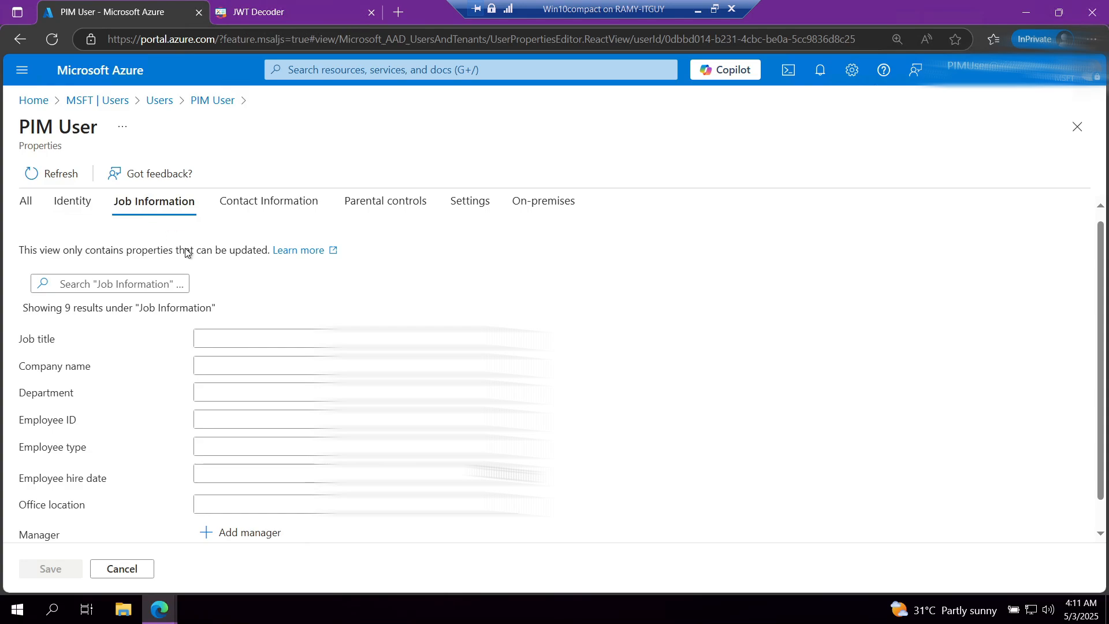
click(251, 338)
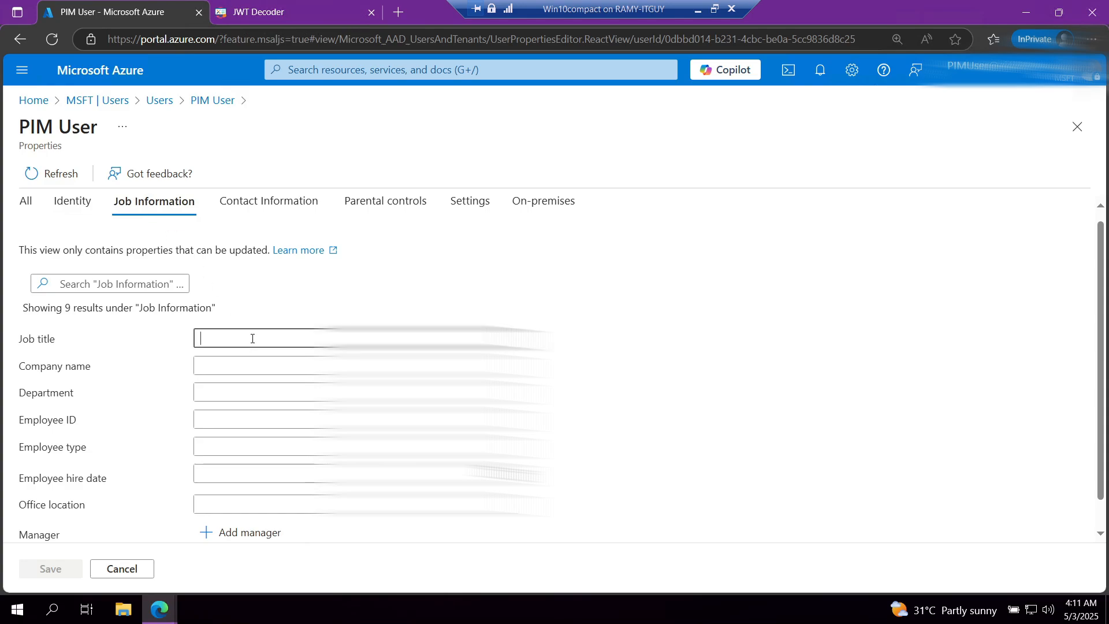
text(IT admin)
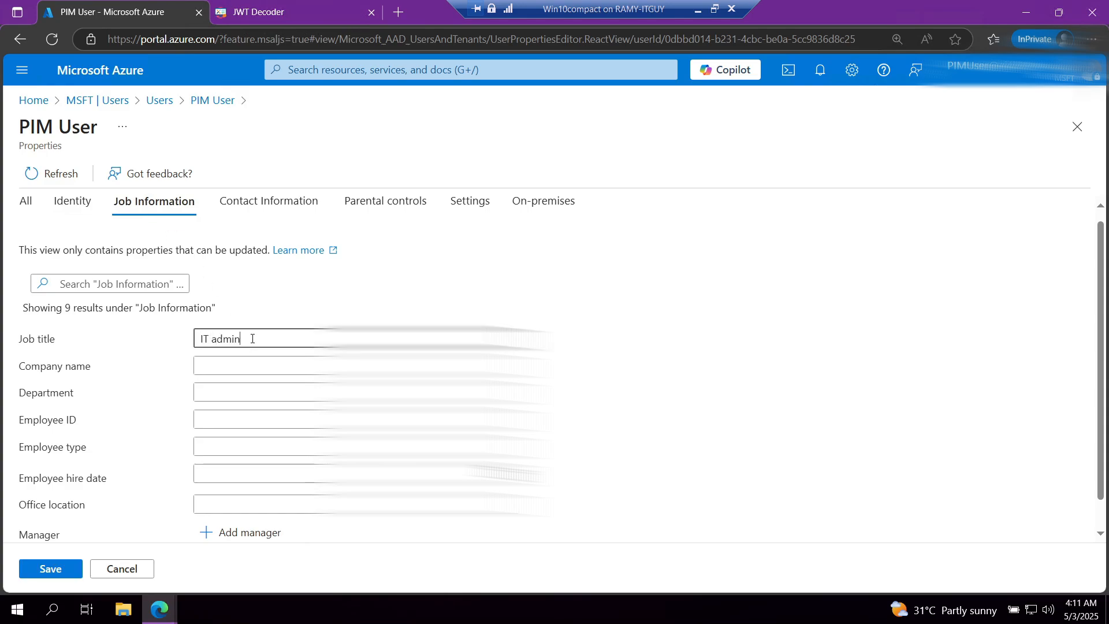
click(60, 572)
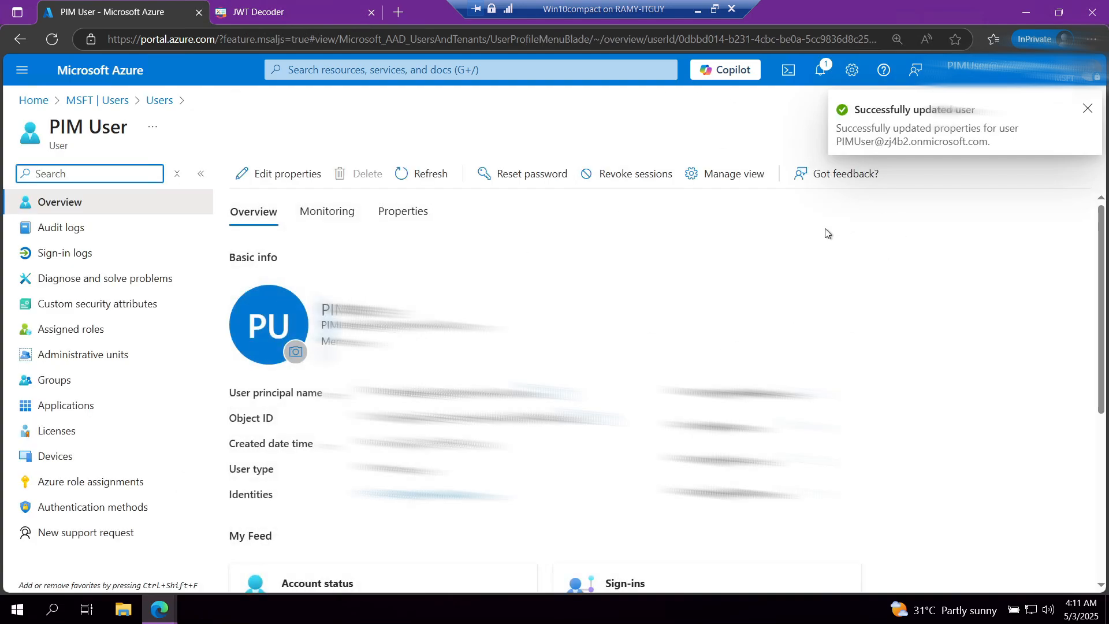
click(46, 101)
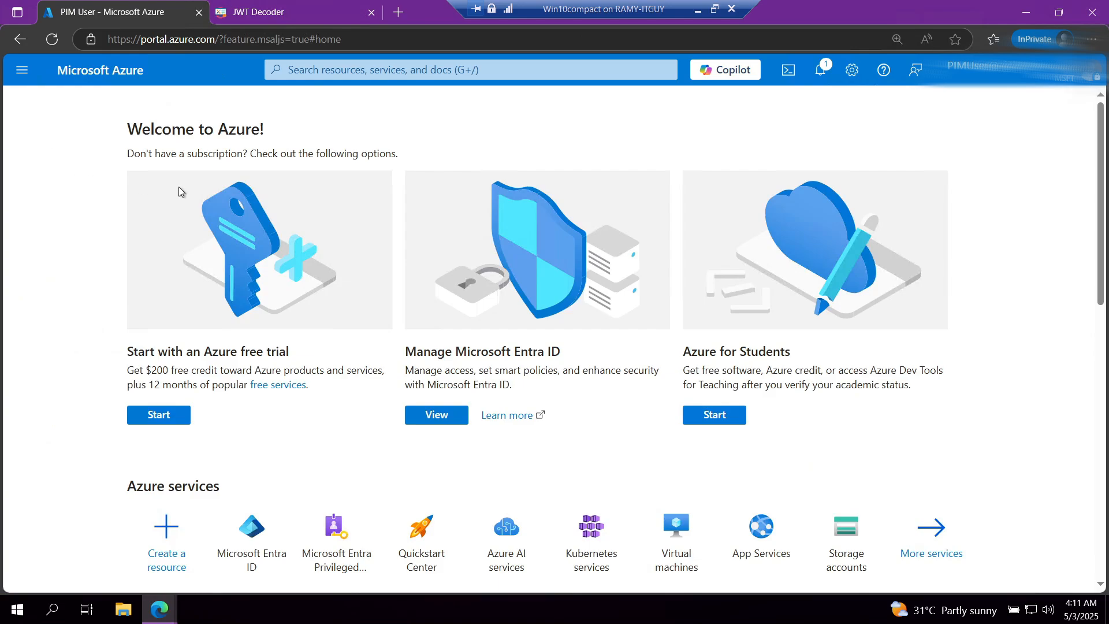